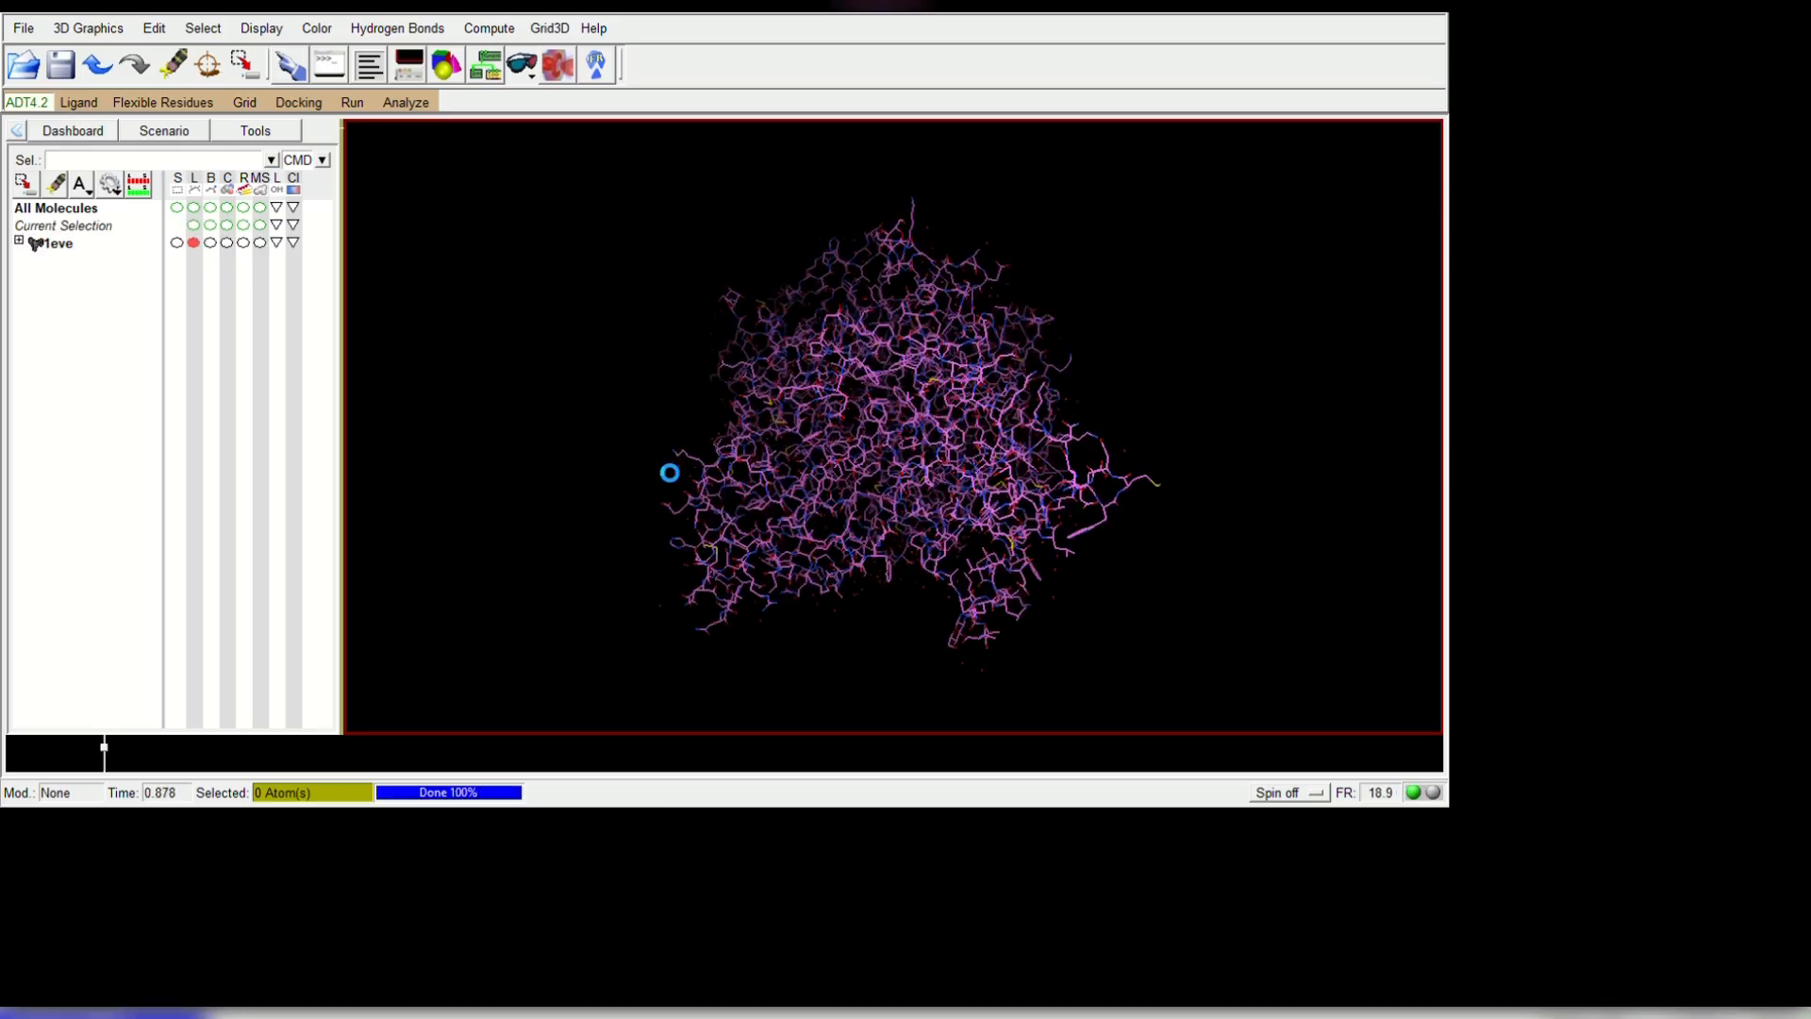
Expand the 1eve molecule and list the residues of chain B
{"action": "left_click_drag", "start_coordinate": [1251, 525], "coordinate": [806, 665]}
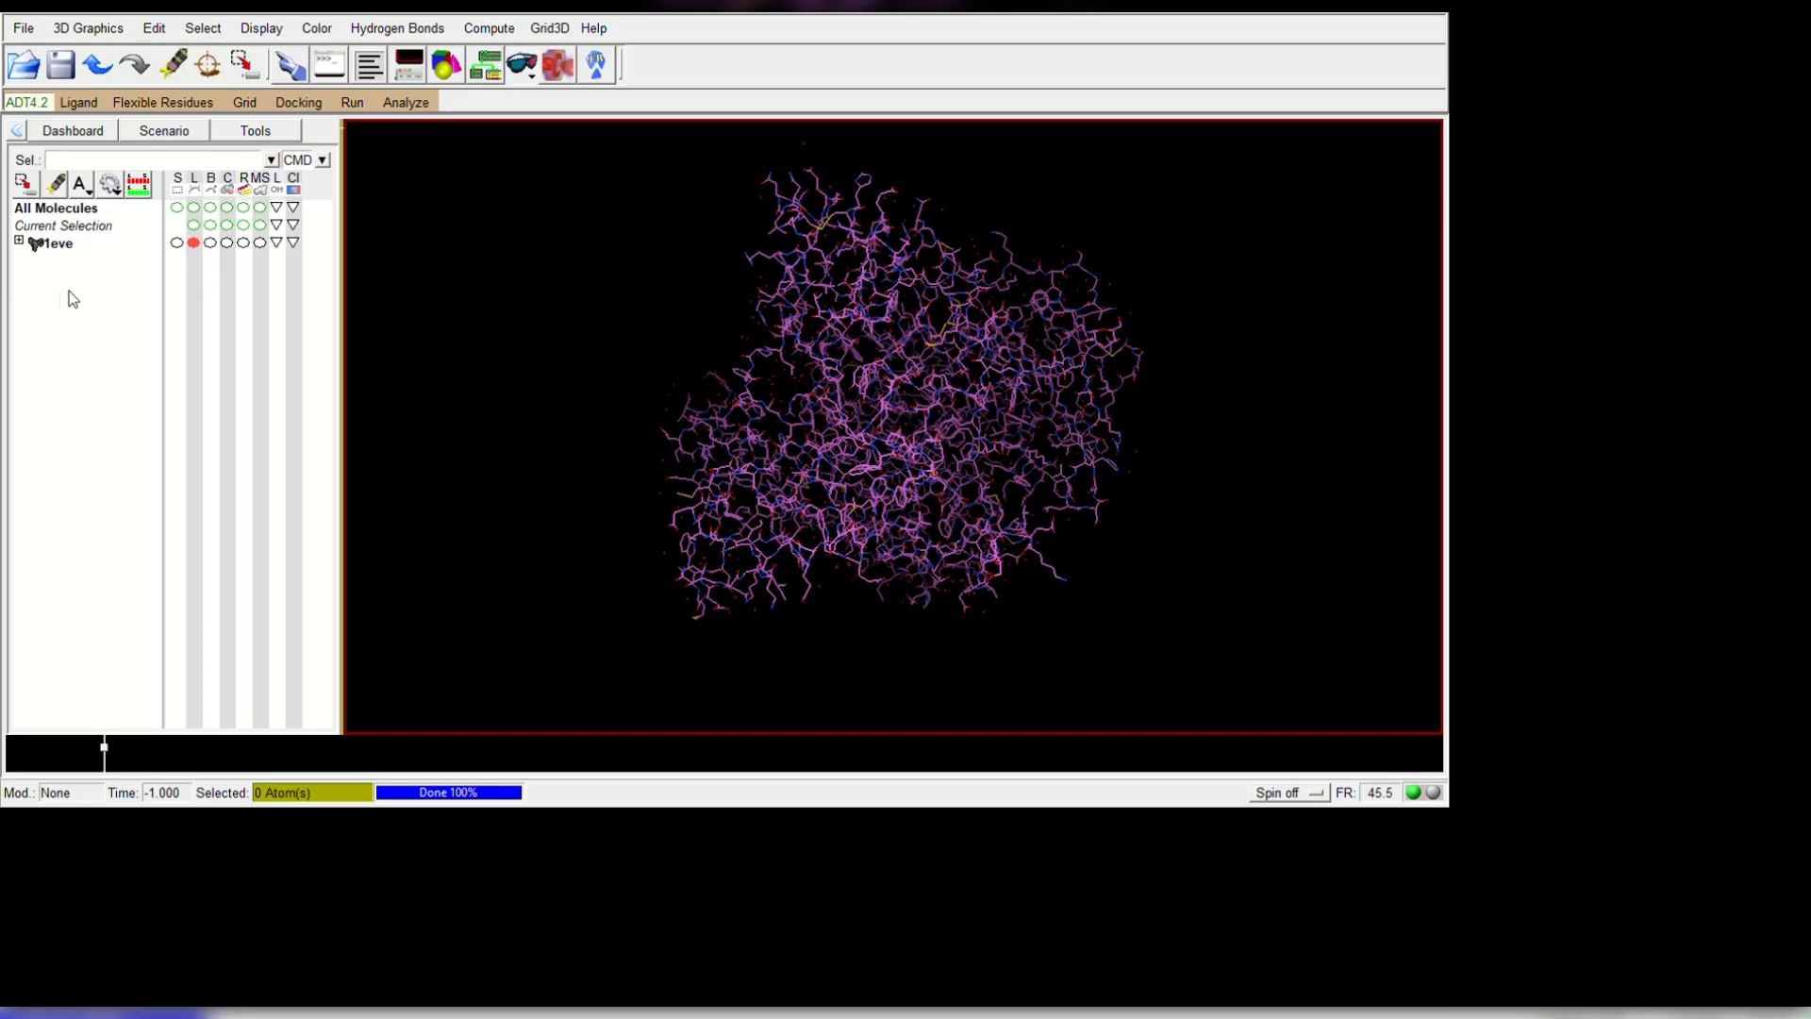
{"action": "left_click", "coordinate": [19, 240]}
{"action": "left_click", "coordinate": [36, 258]}
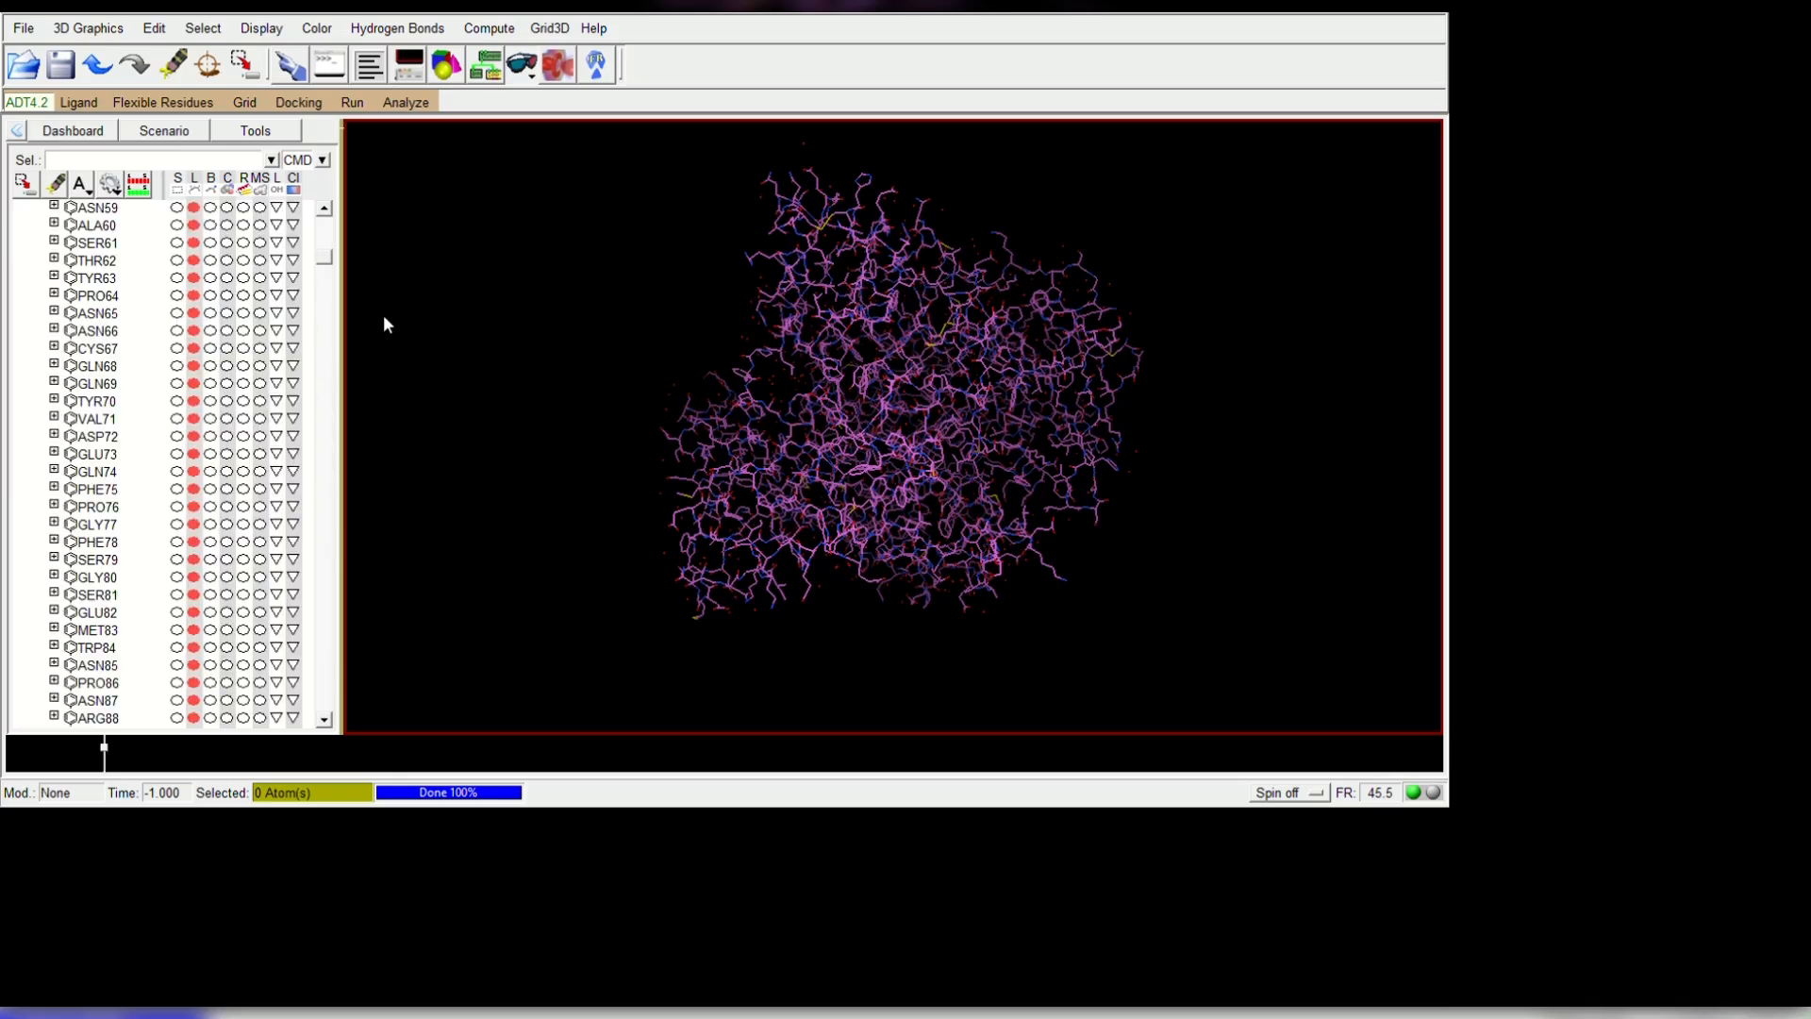
{"action": "left_click", "coordinate": [35, 257]}
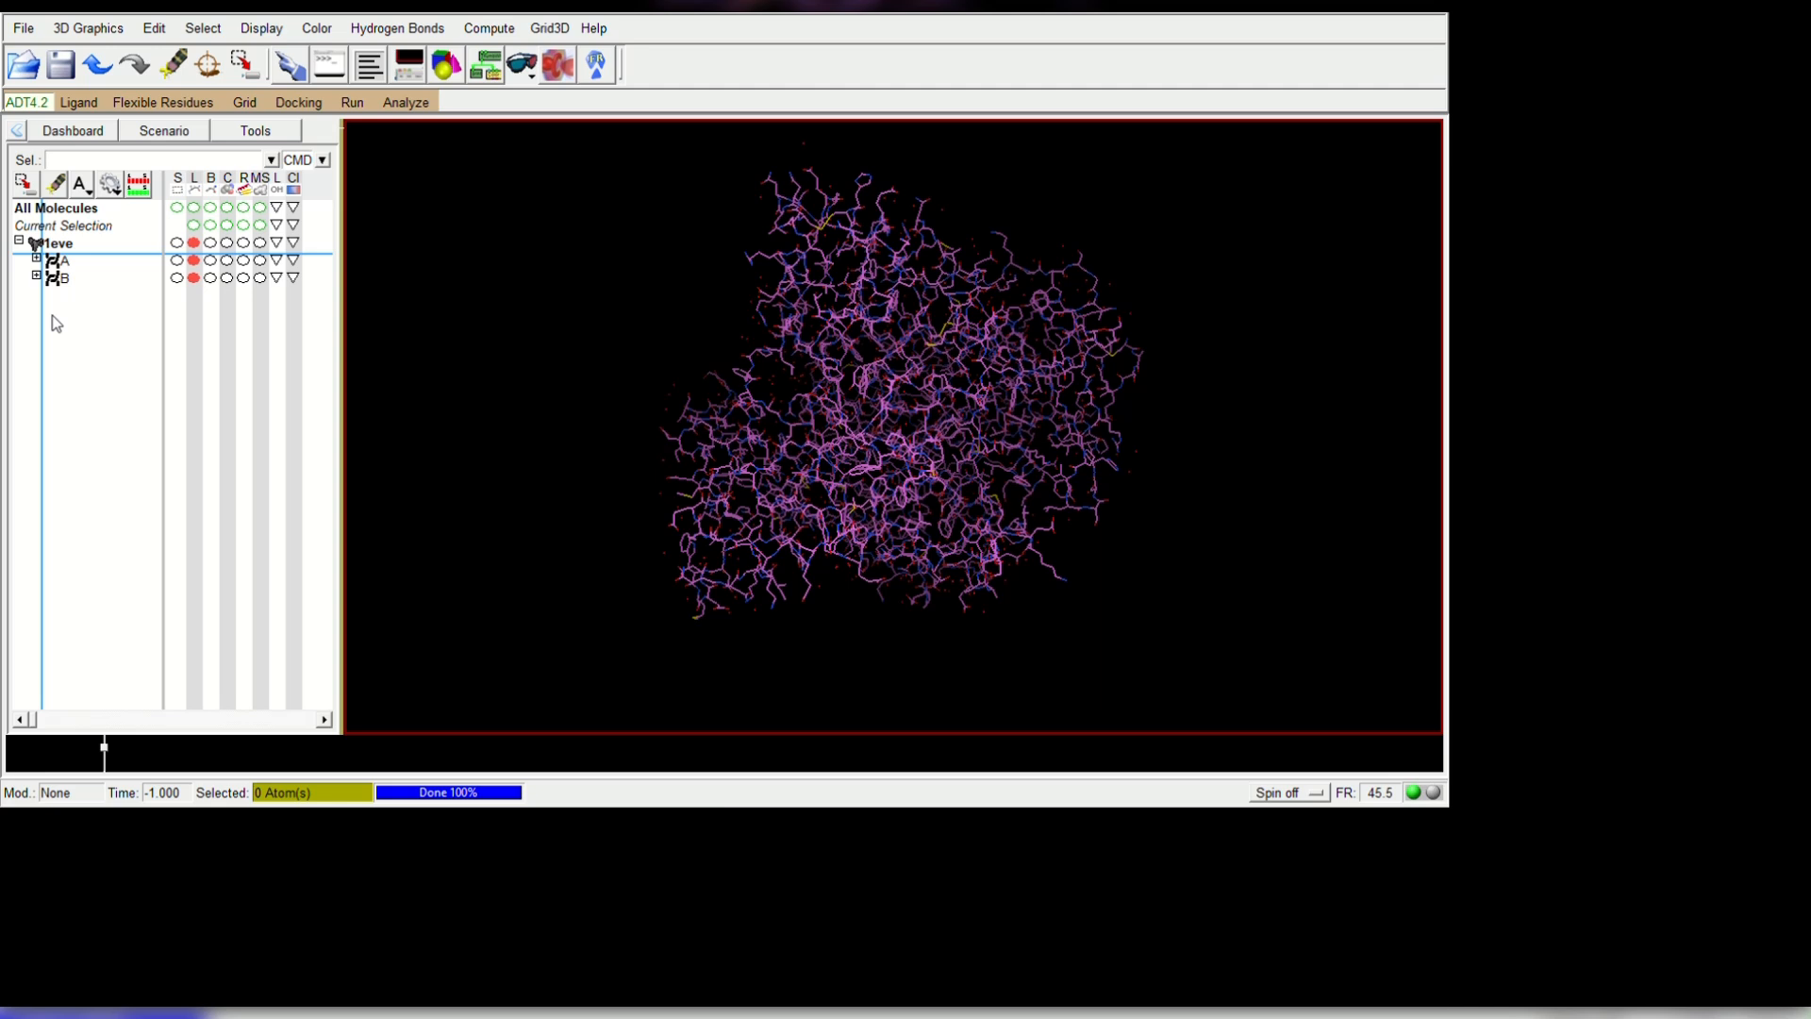
{"action": "left_click", "coordinate": [36, 277]}
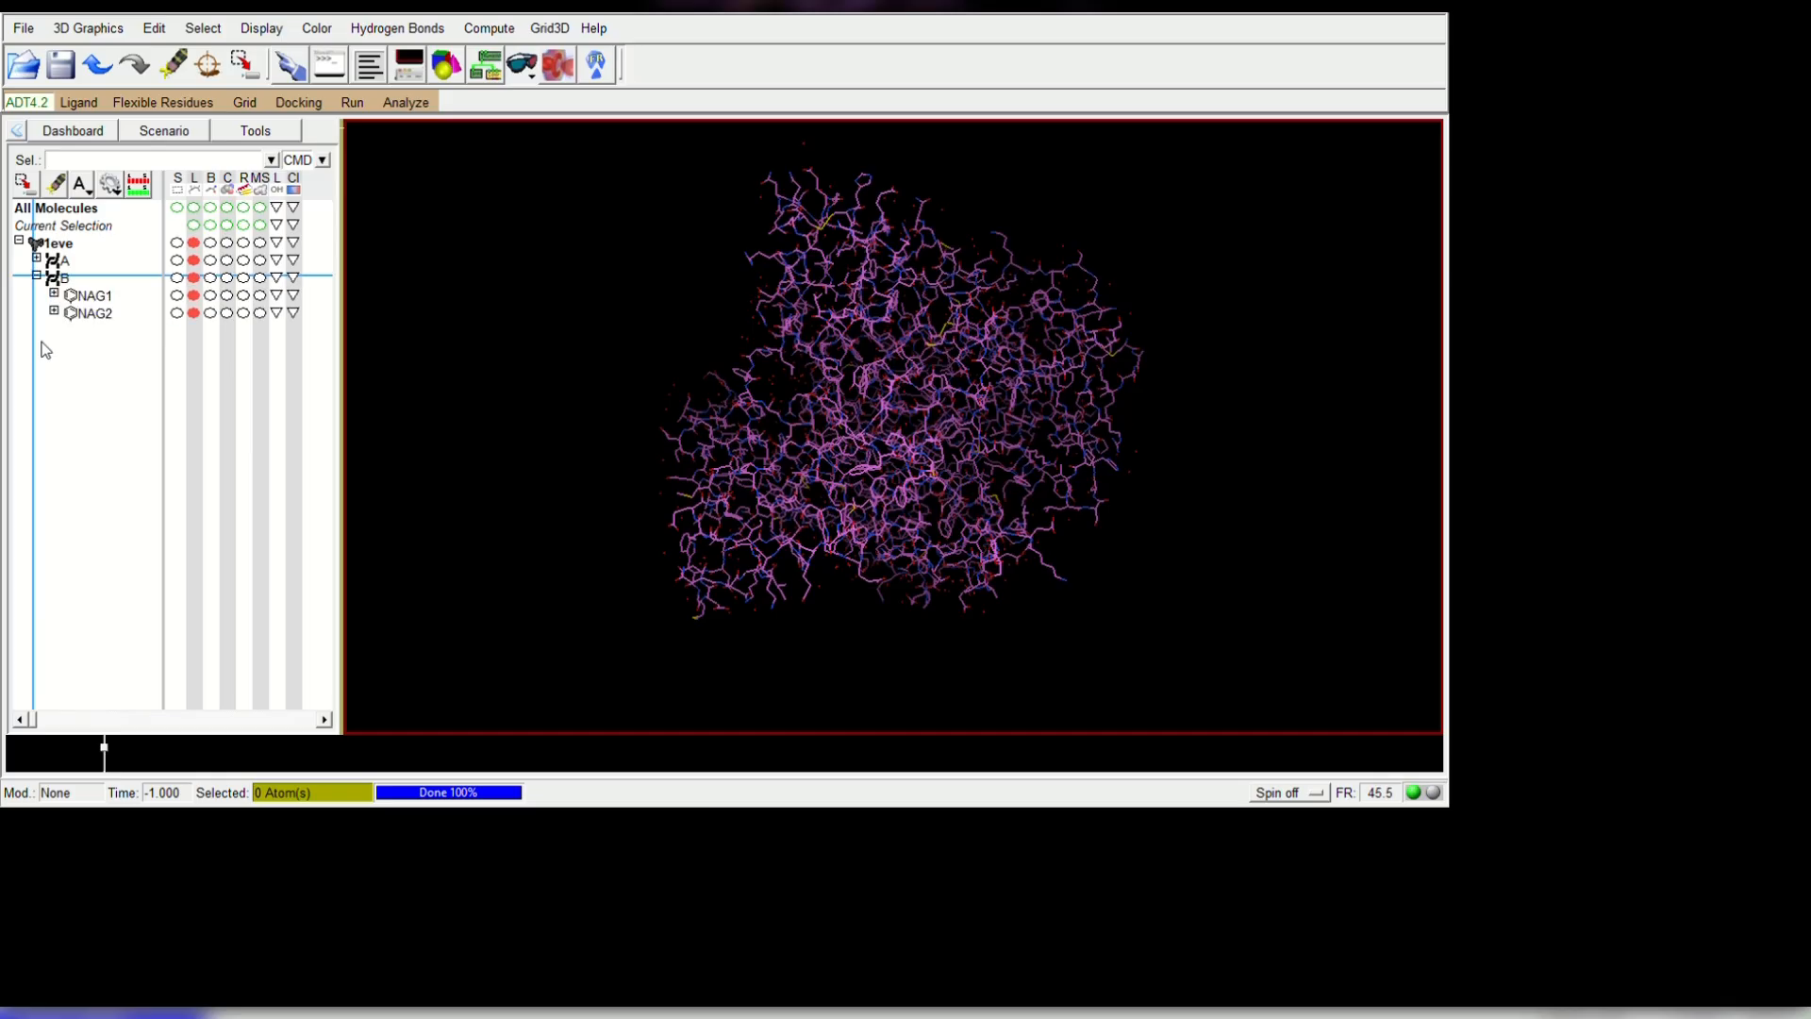
{"action": "left_click", "coordinate": [90, 295]}
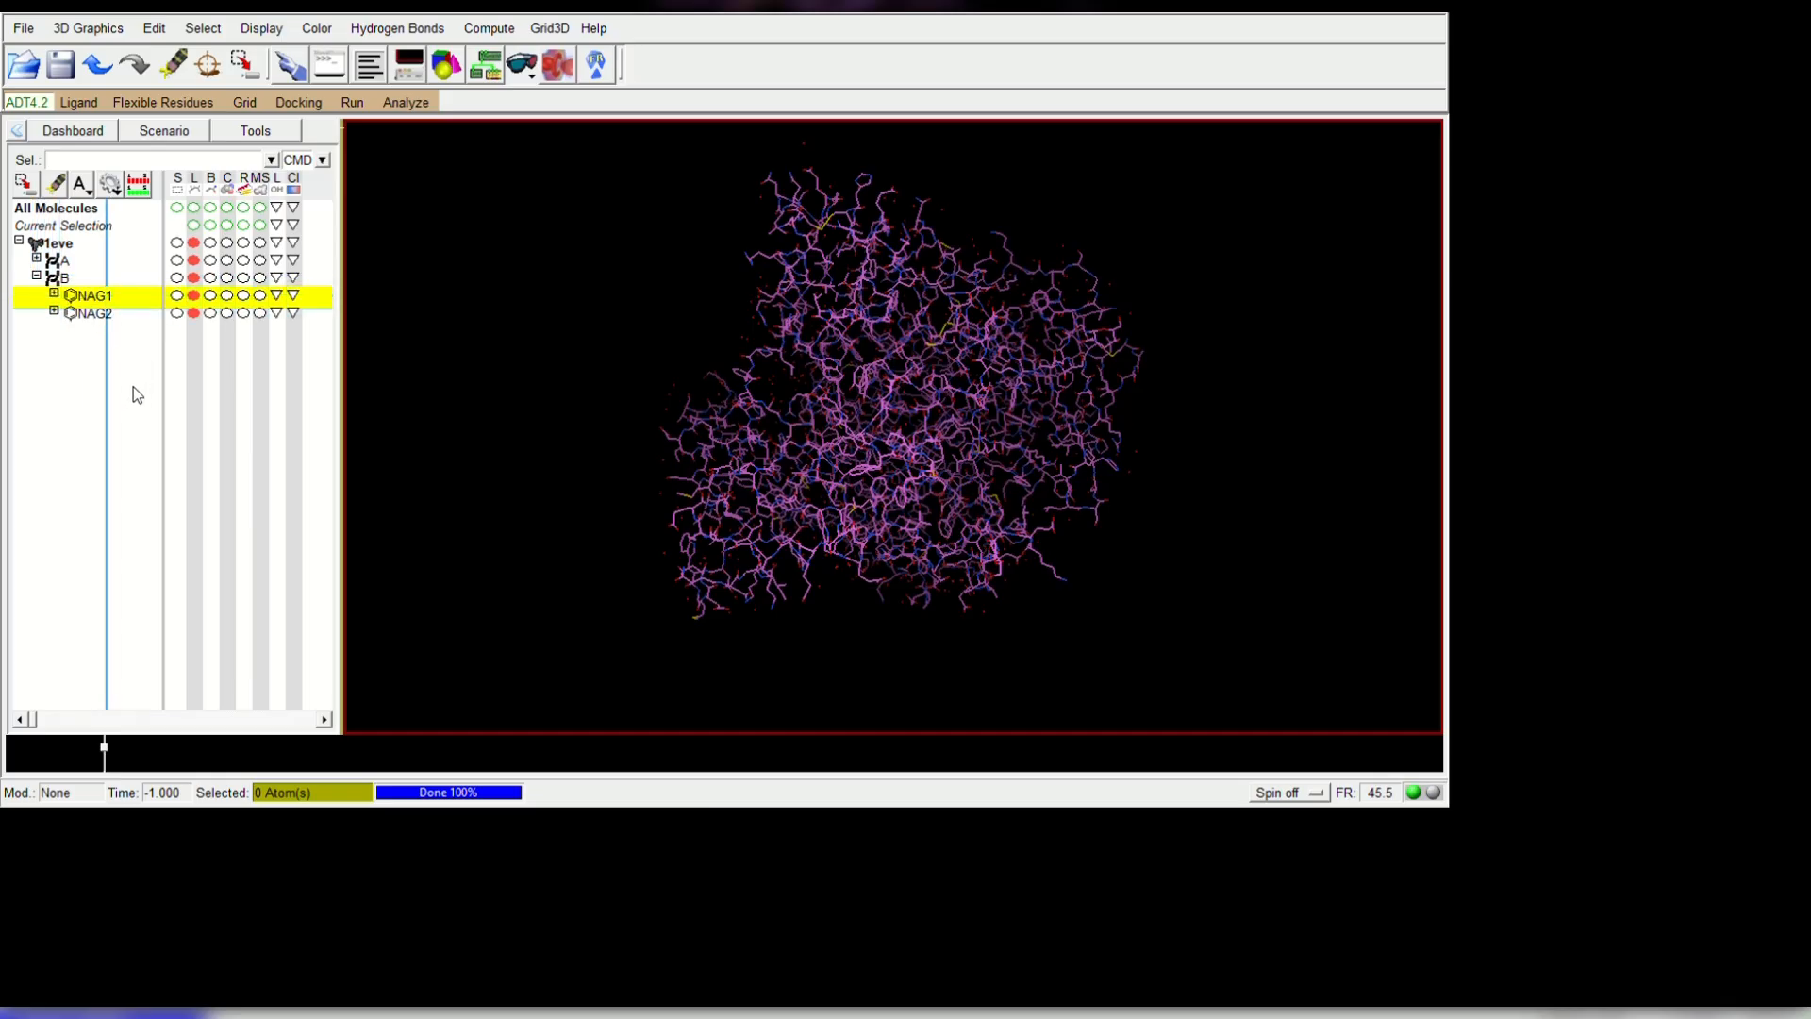
{"action": "key", "text": "Down"}
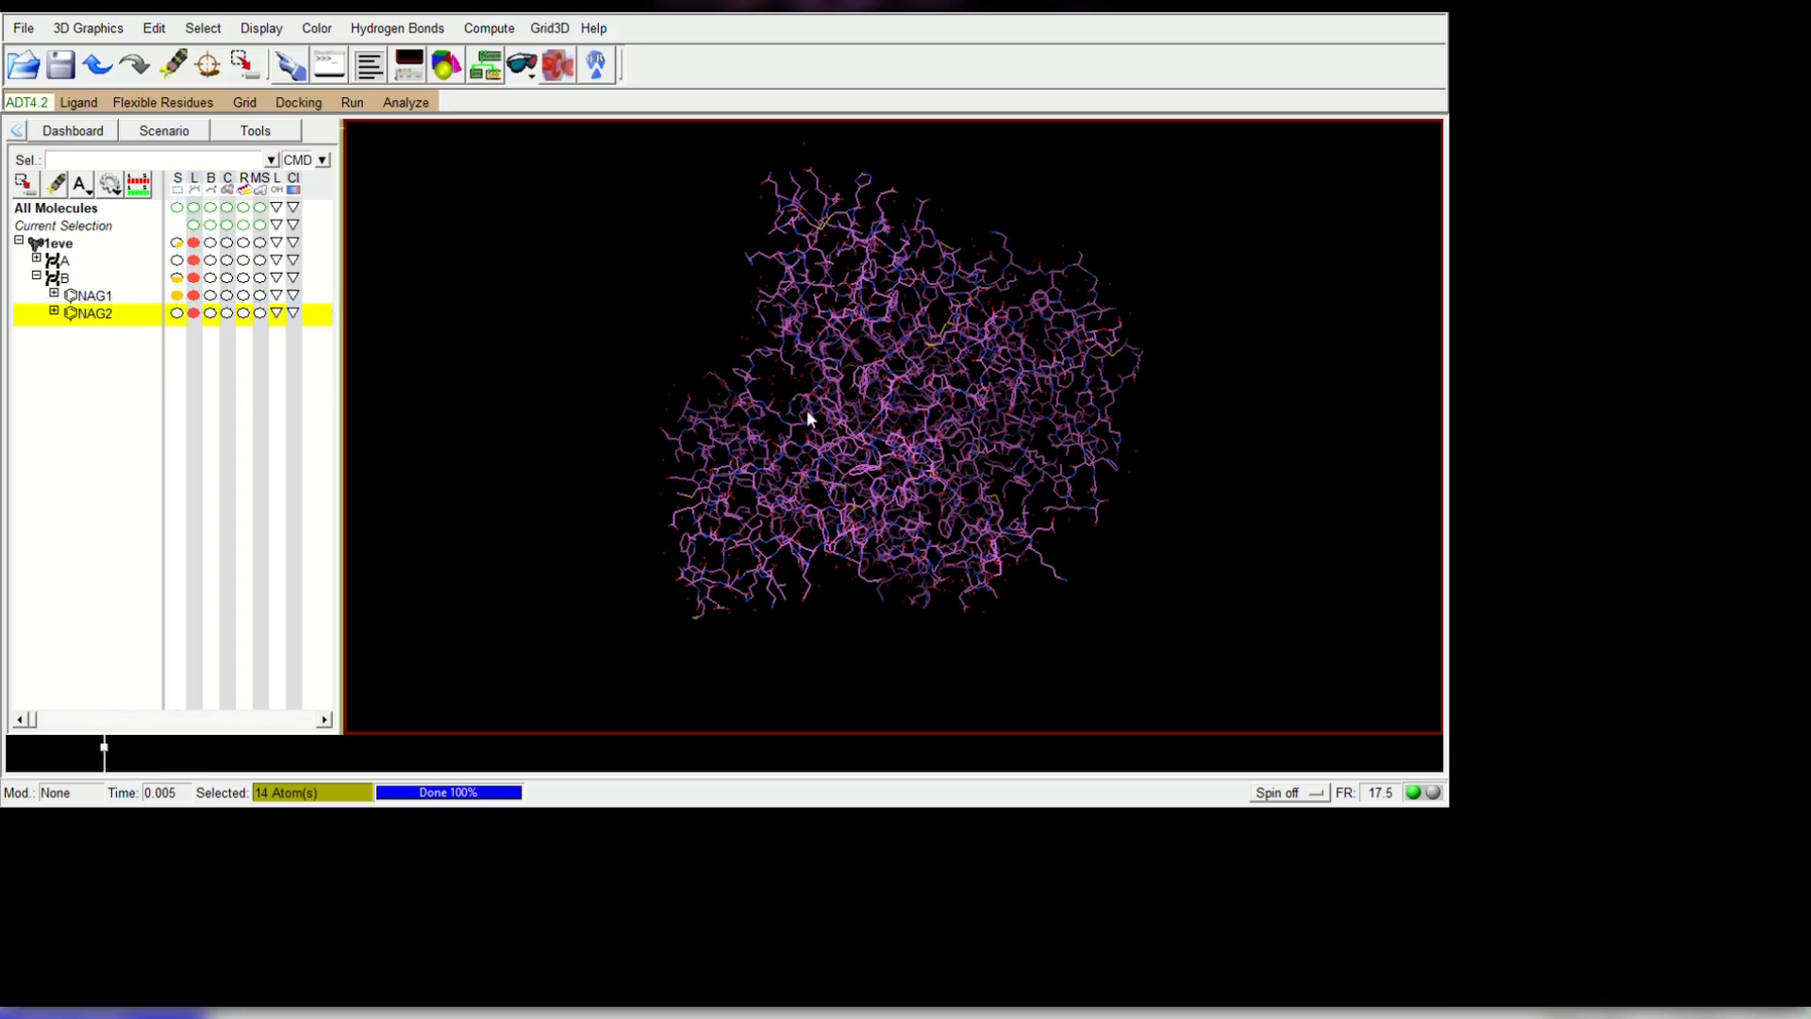
{"action": "left_click_drag", "start_coordinate": [1102, 456], "coordinate": [1043, 528]}
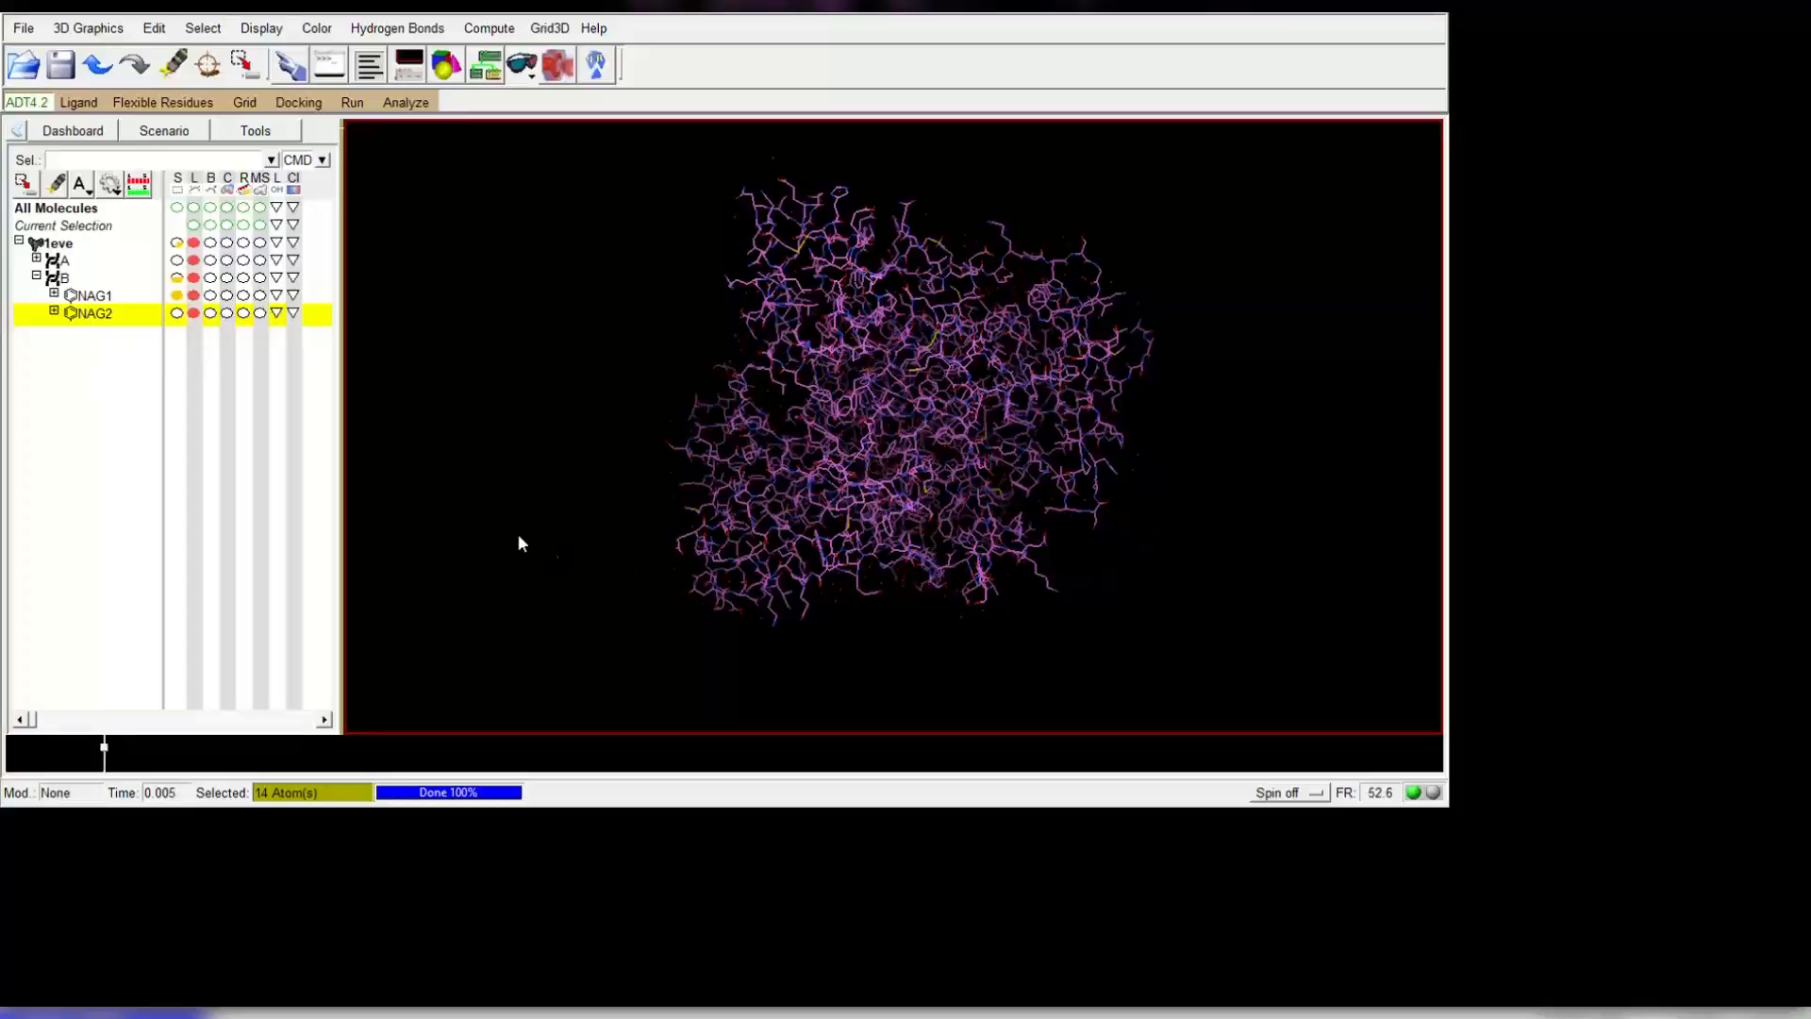
{"action": "left_click", "coordinate": [178, 313]}
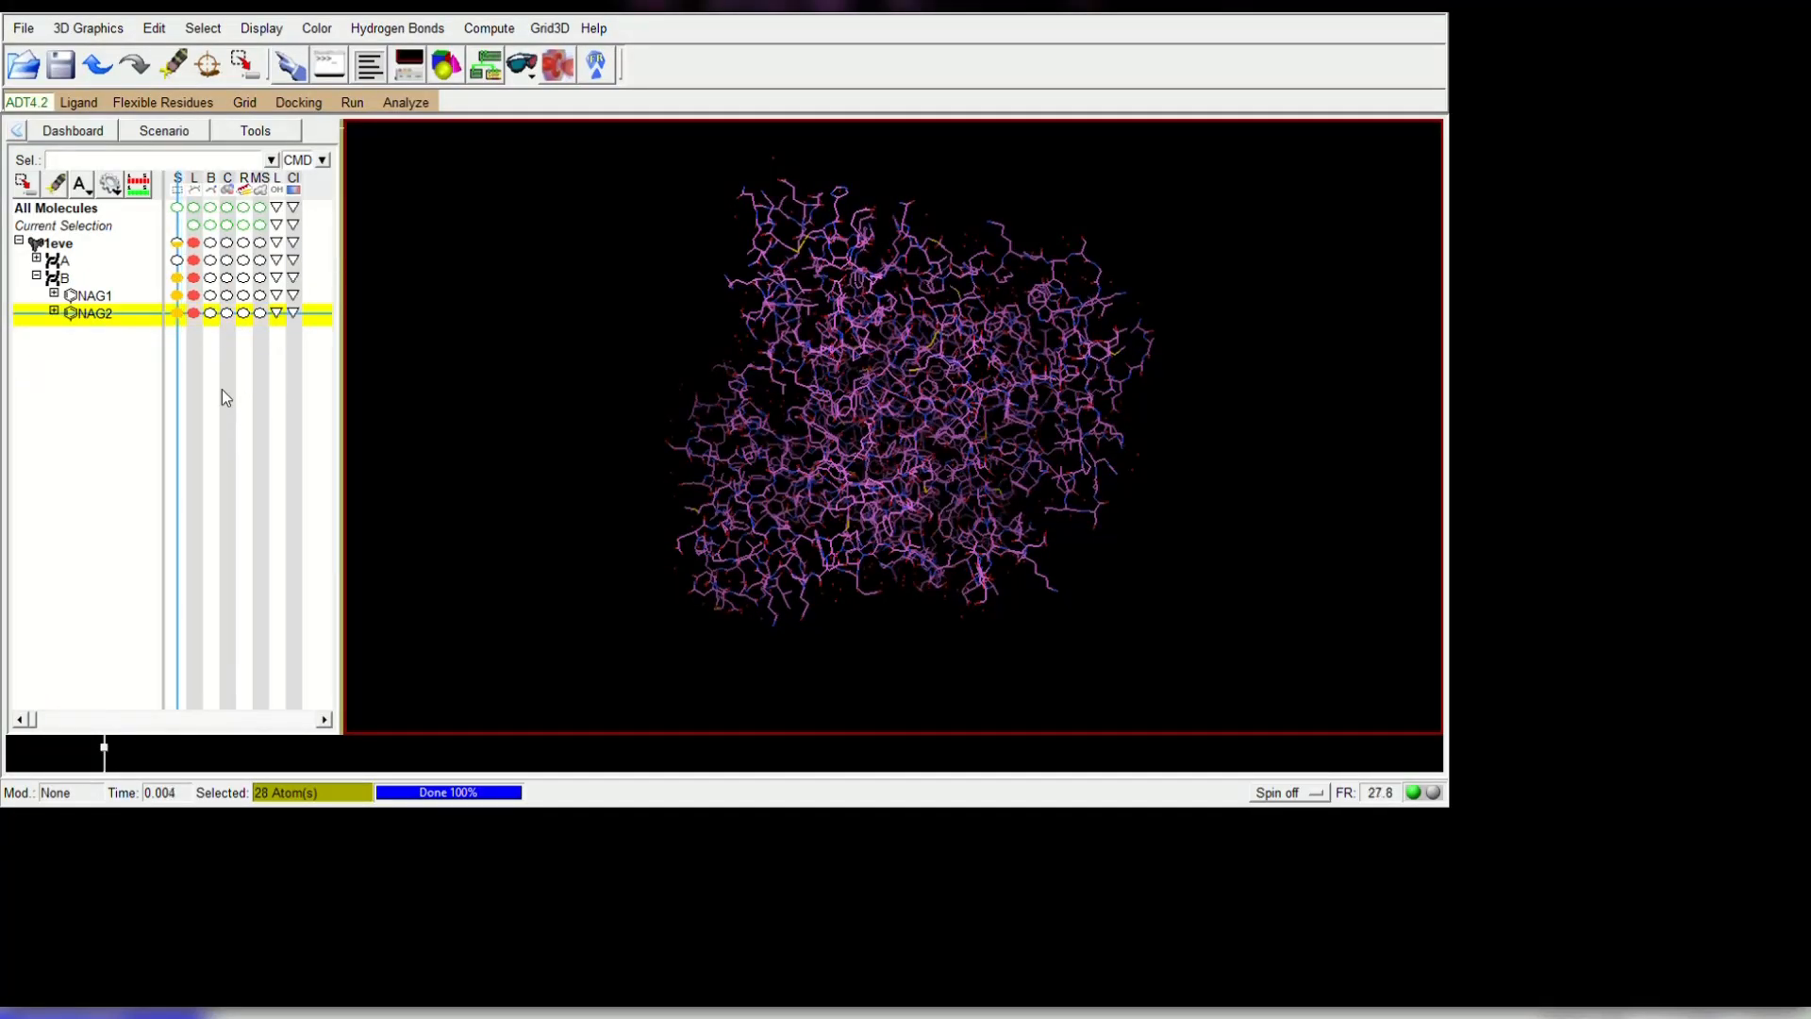
{"action": "left_click_drag", "start_coordinate": [1017, 472], "coordinate": [934, 517]}
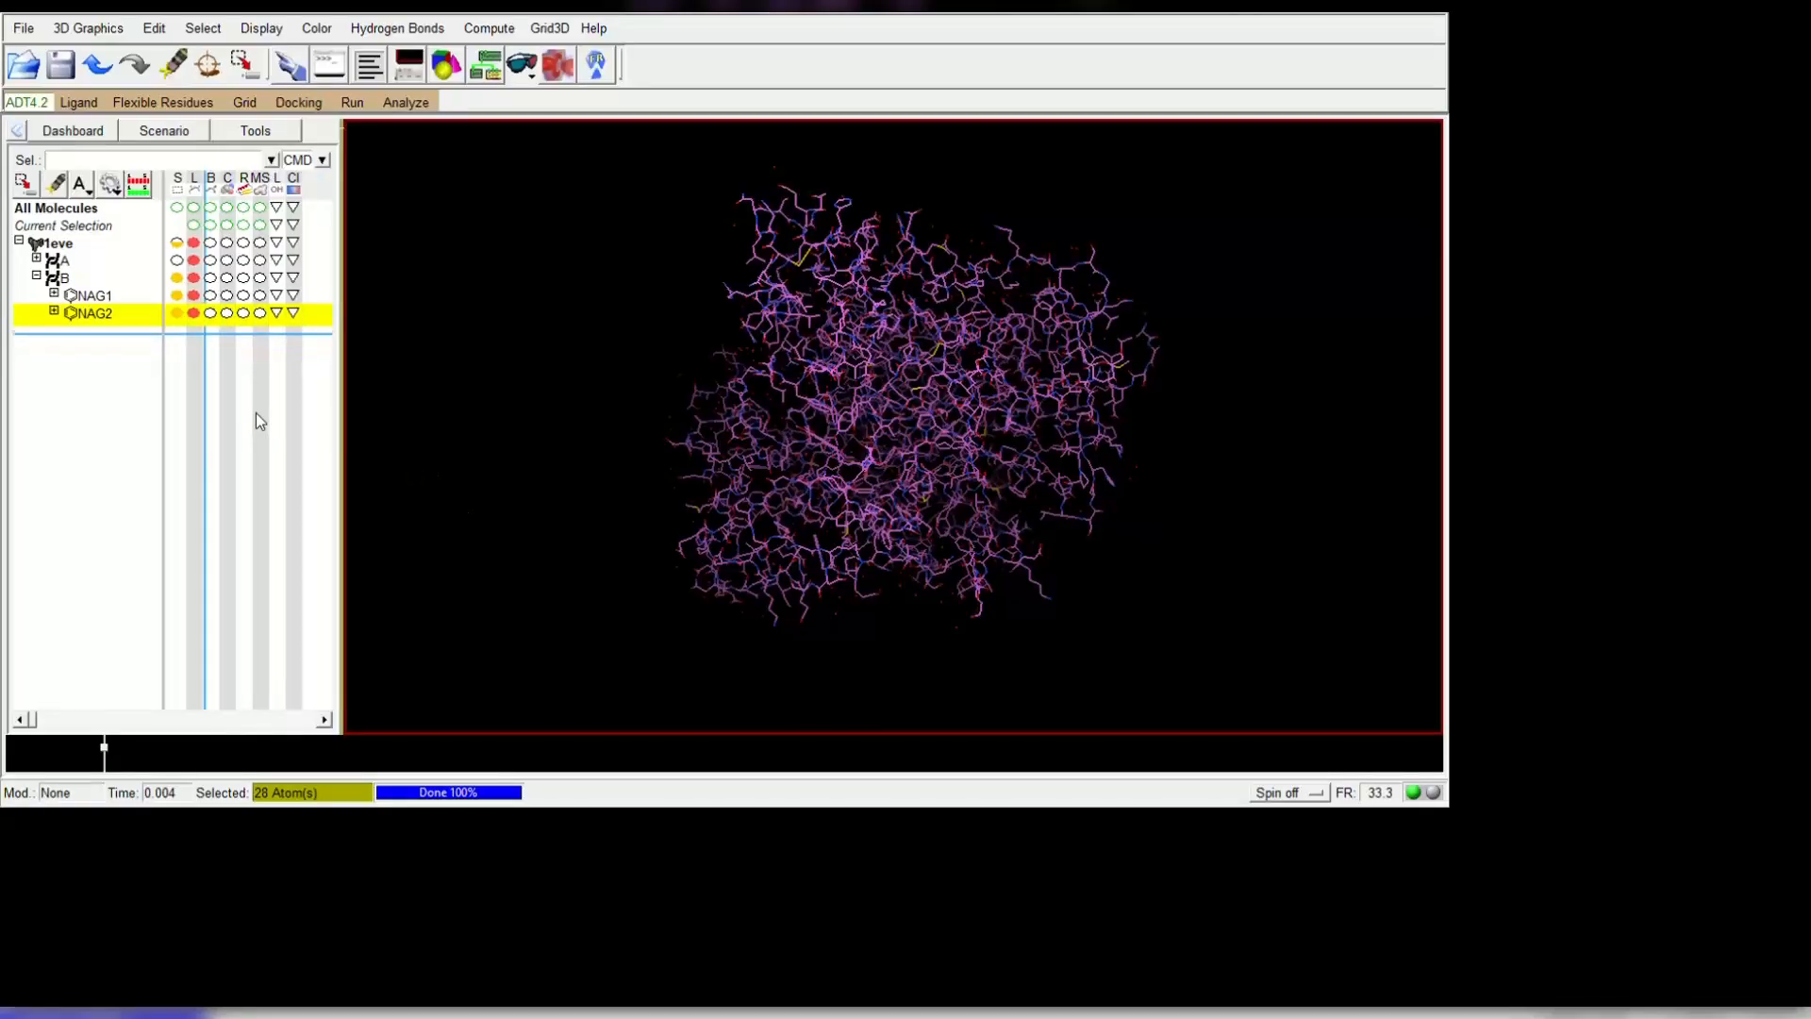
{"action": "left_click", "coordinate": [176, 313]}
{"action": "left_click", "coordinate": [177, 296]}
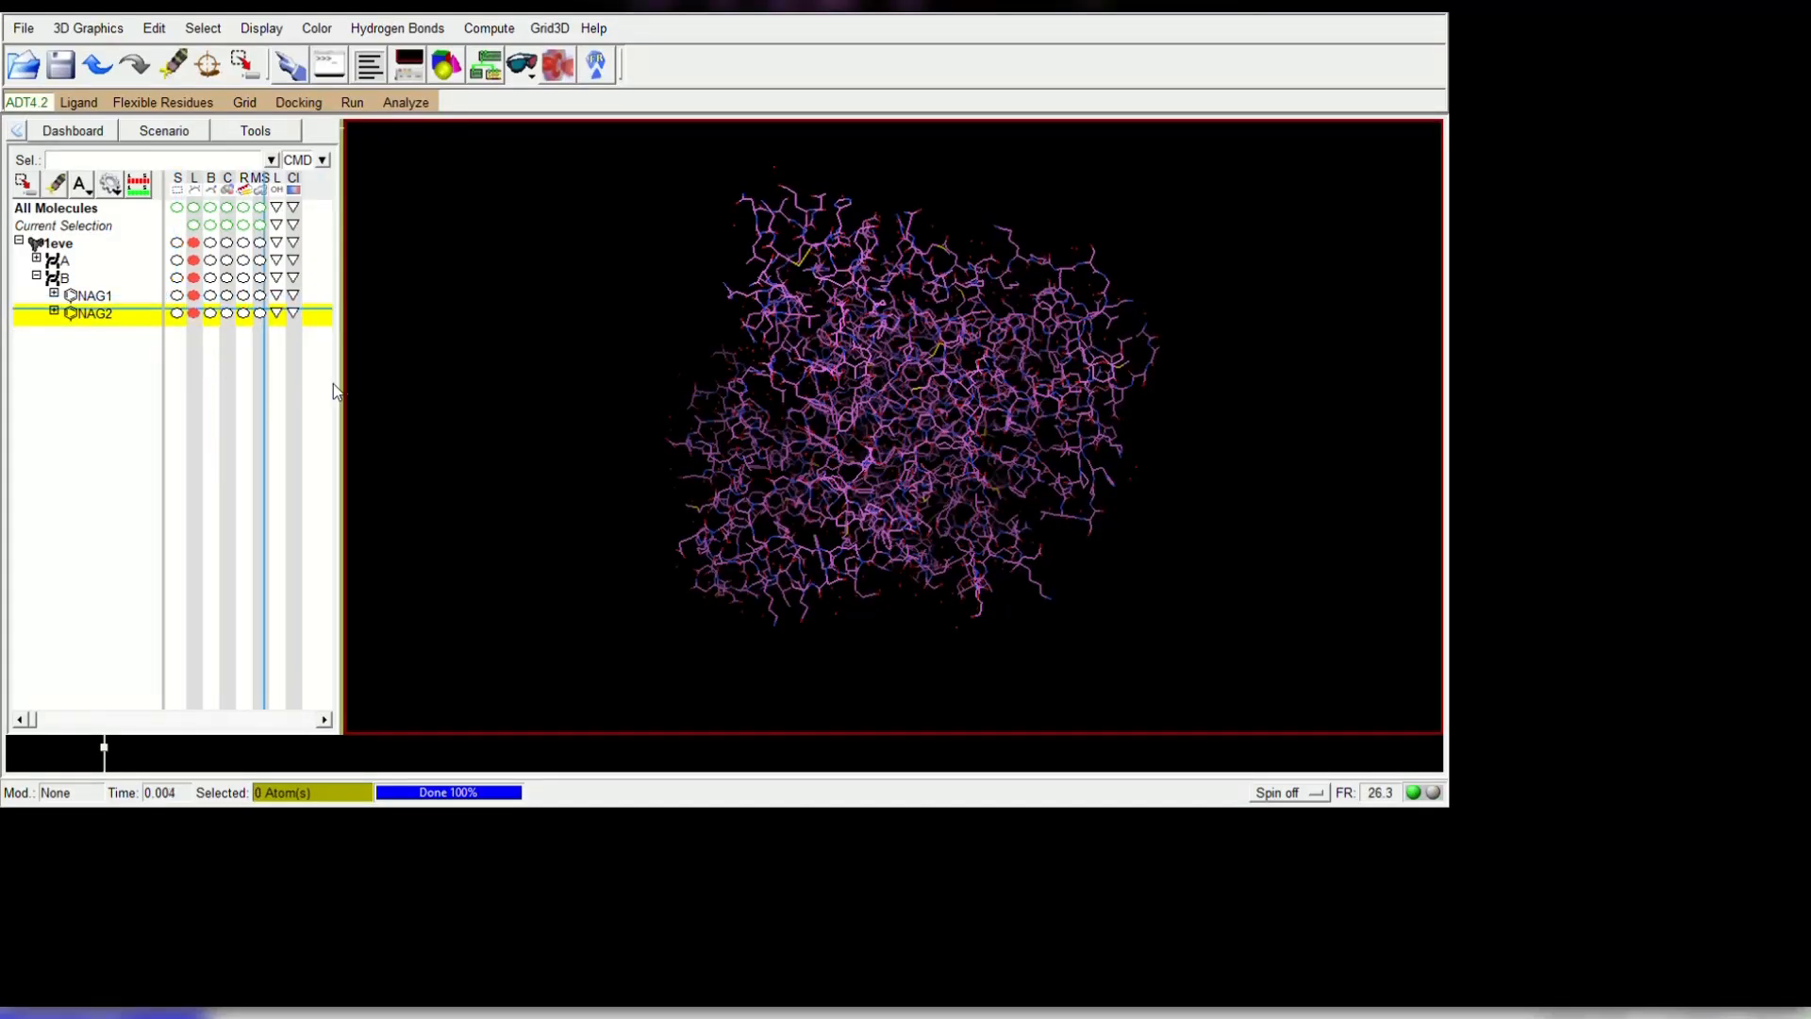
Show residues NAG1 and NAG2 of chain B as CPK spheres and inspect their location on the protein
{"action": "left_click", "coordinate": [227, 290]}
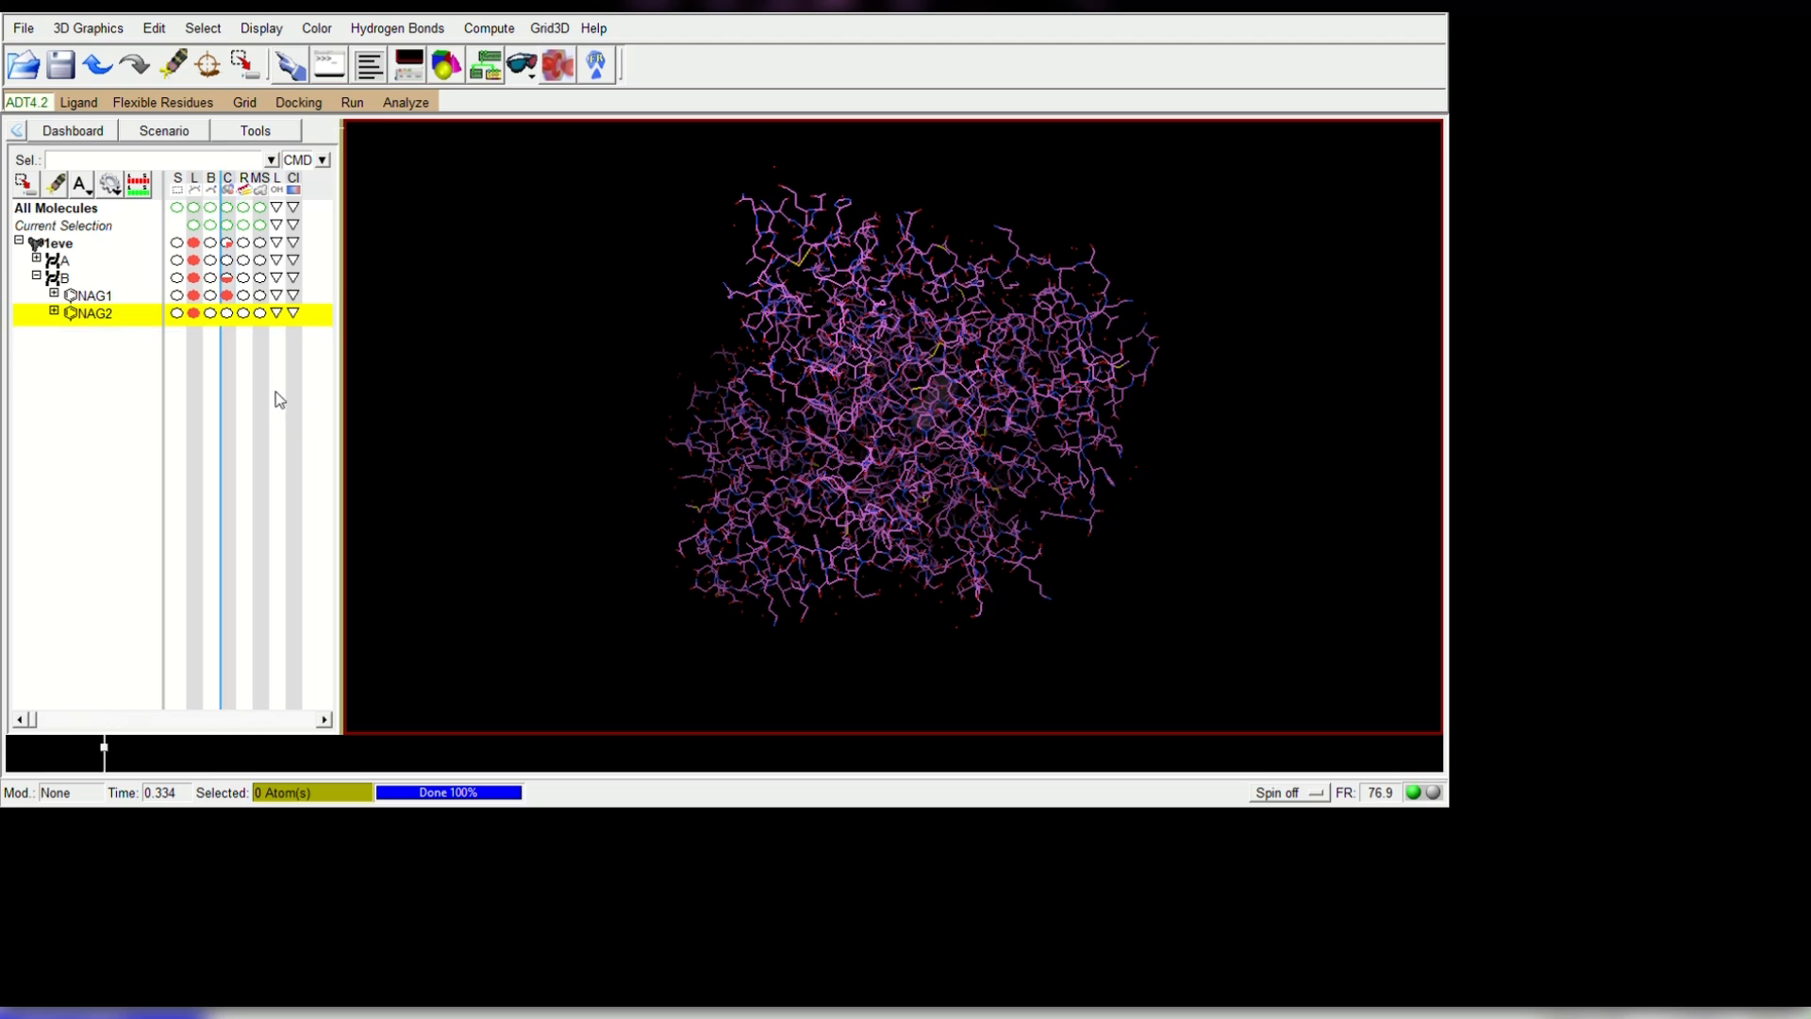
{"action": "left_click", "coordinate": [225, 310]}
{"action": "middle_click_drag", "start_coordinate": [1141, 476], "coordinate": [1219, 430]}
{"action": "left_click_drag", "start_coordinate": [1222, 431], "coordinate": [1334, 364]}
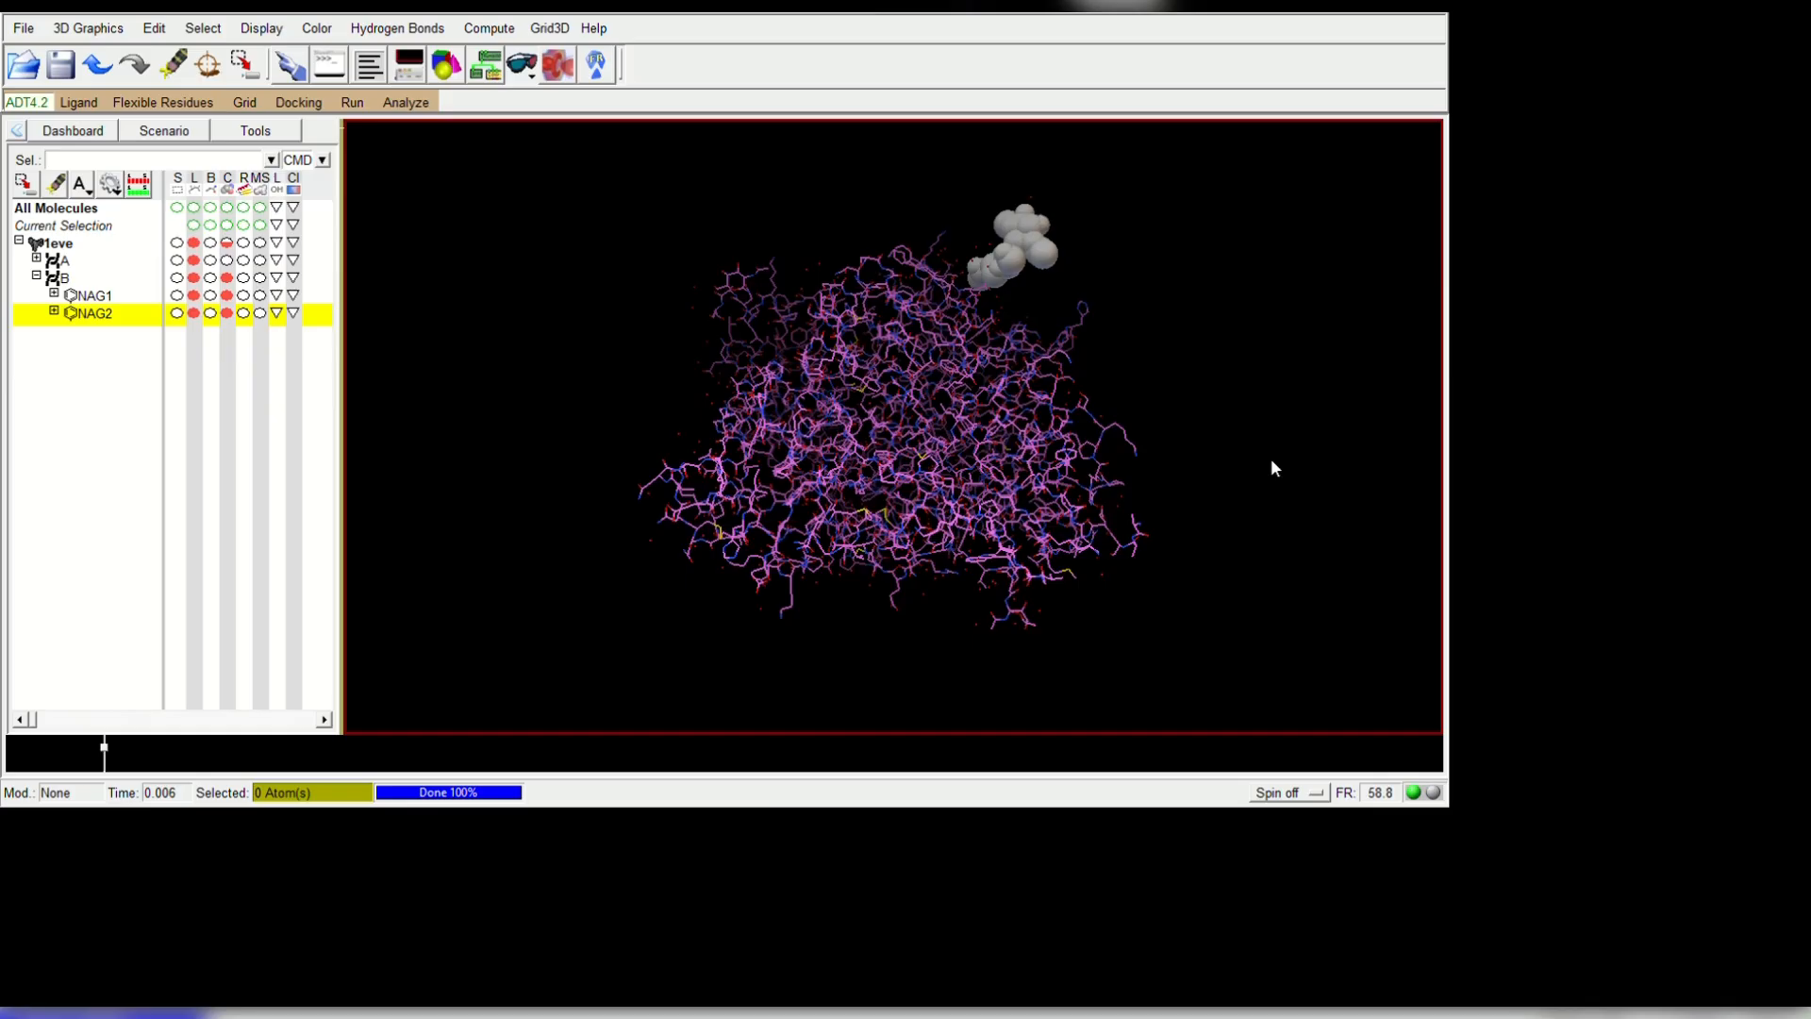
Select residues NAG1 and NAG2 of chain B and delete their atoms from 1eve
{"action": "left_click", "coordinate": [176, 299]}
{"action": "left_click", "coordinate": [177, 312]}
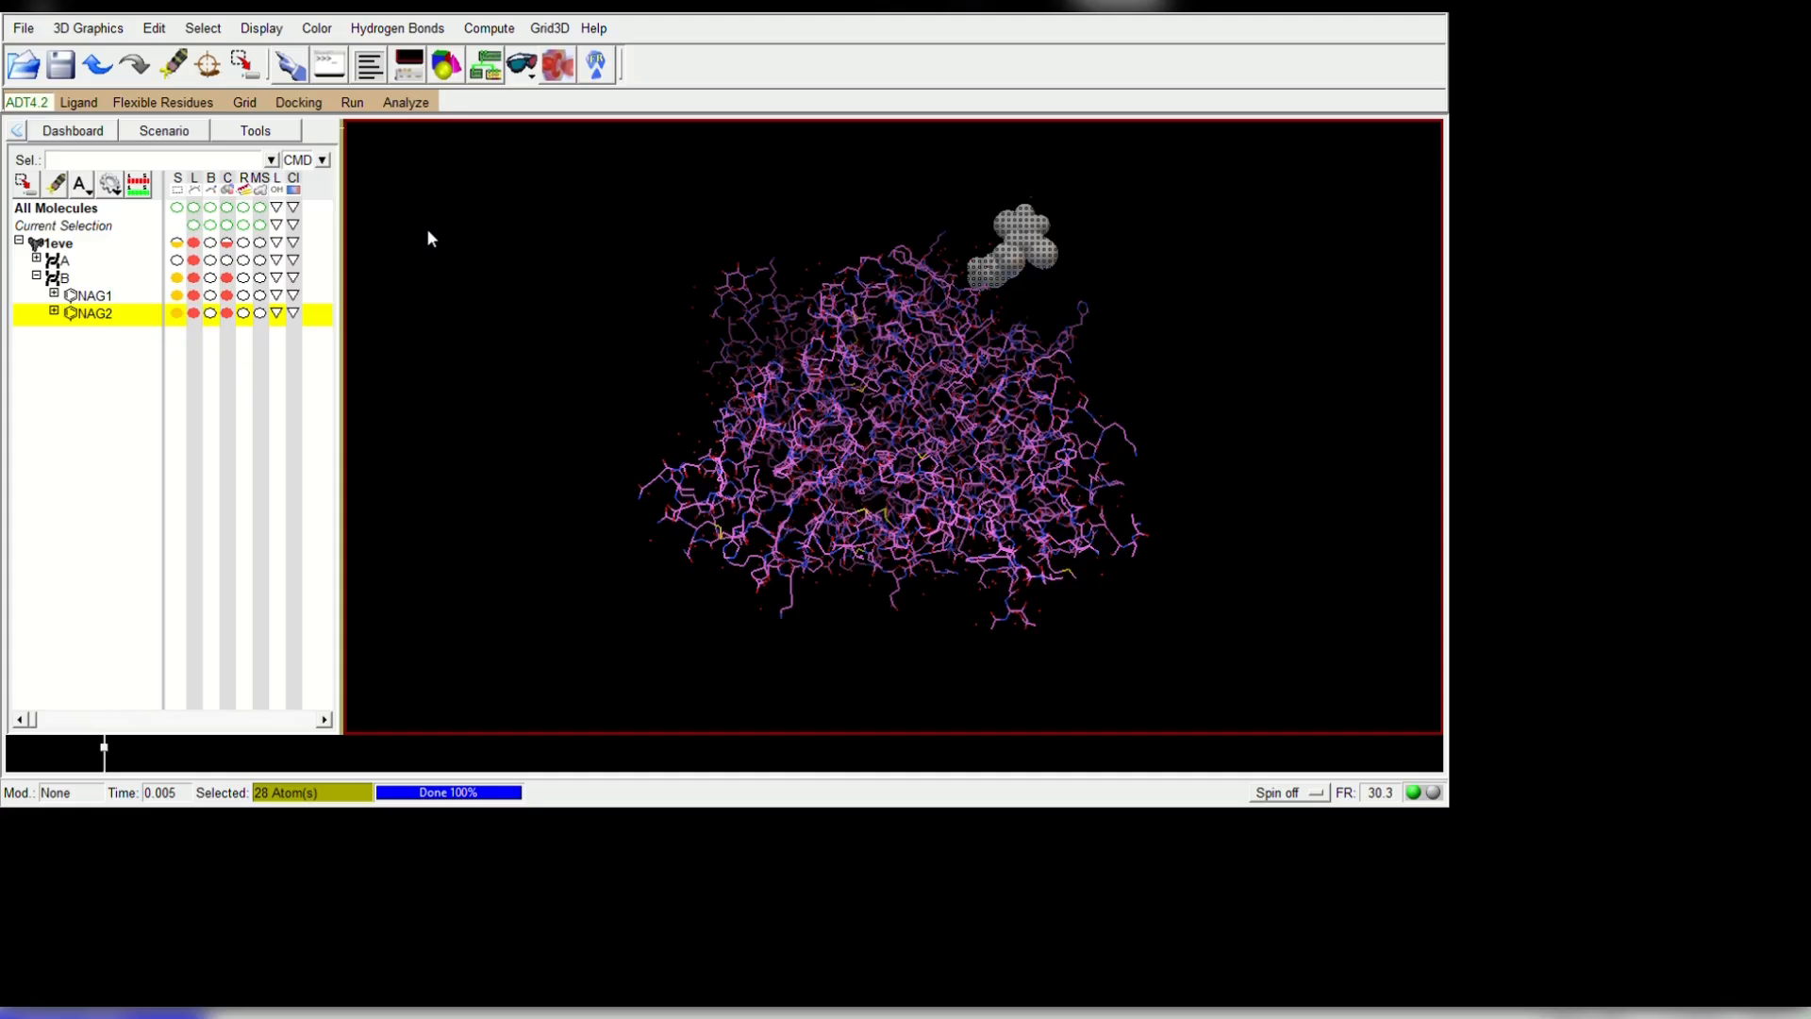
{"action": "left_click", "coordinate": [173, 119]}
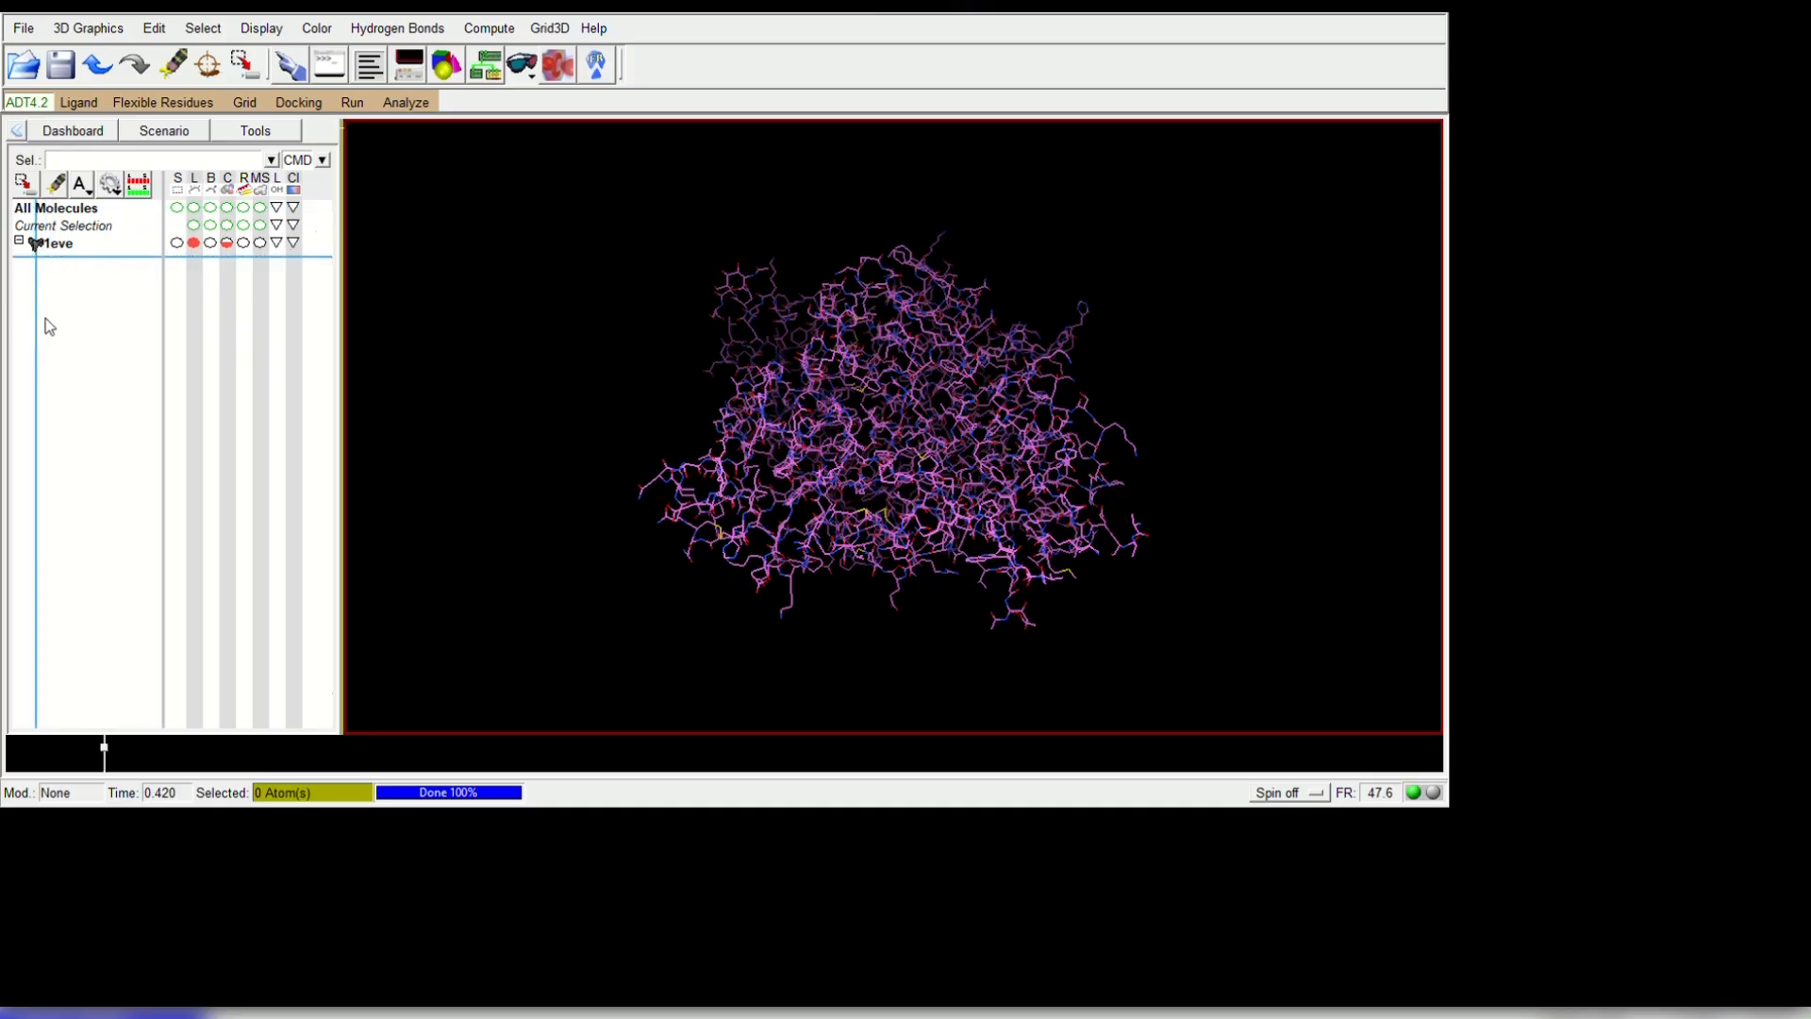
Expand chain A of 1eve and look through its full residue list
{"action": "left_click", "coordinate": [37, 257]}
{"action": "scroll", "coordinate": [406, 291], "scroll_direction": "down", "scroll_amount": 15}
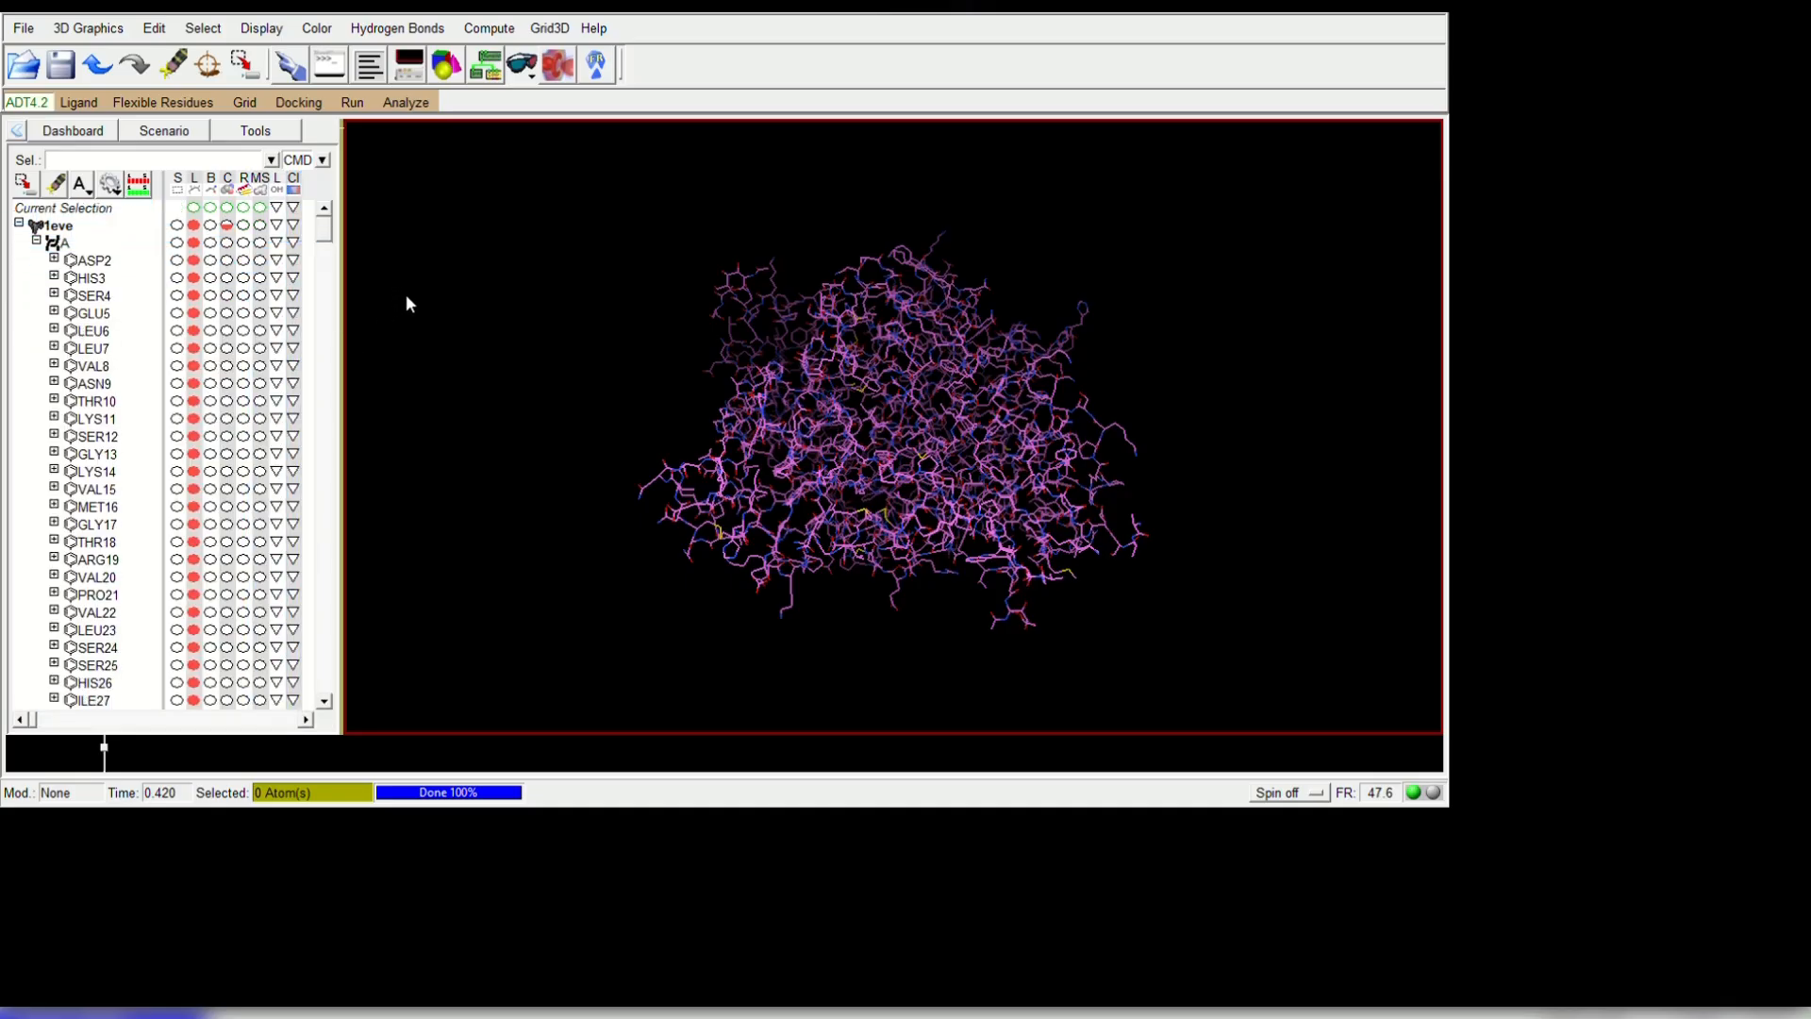
{"action": "scroll", "coordinate": [396, 615], "scroll_direction": "down", "scroll_amount": 9}
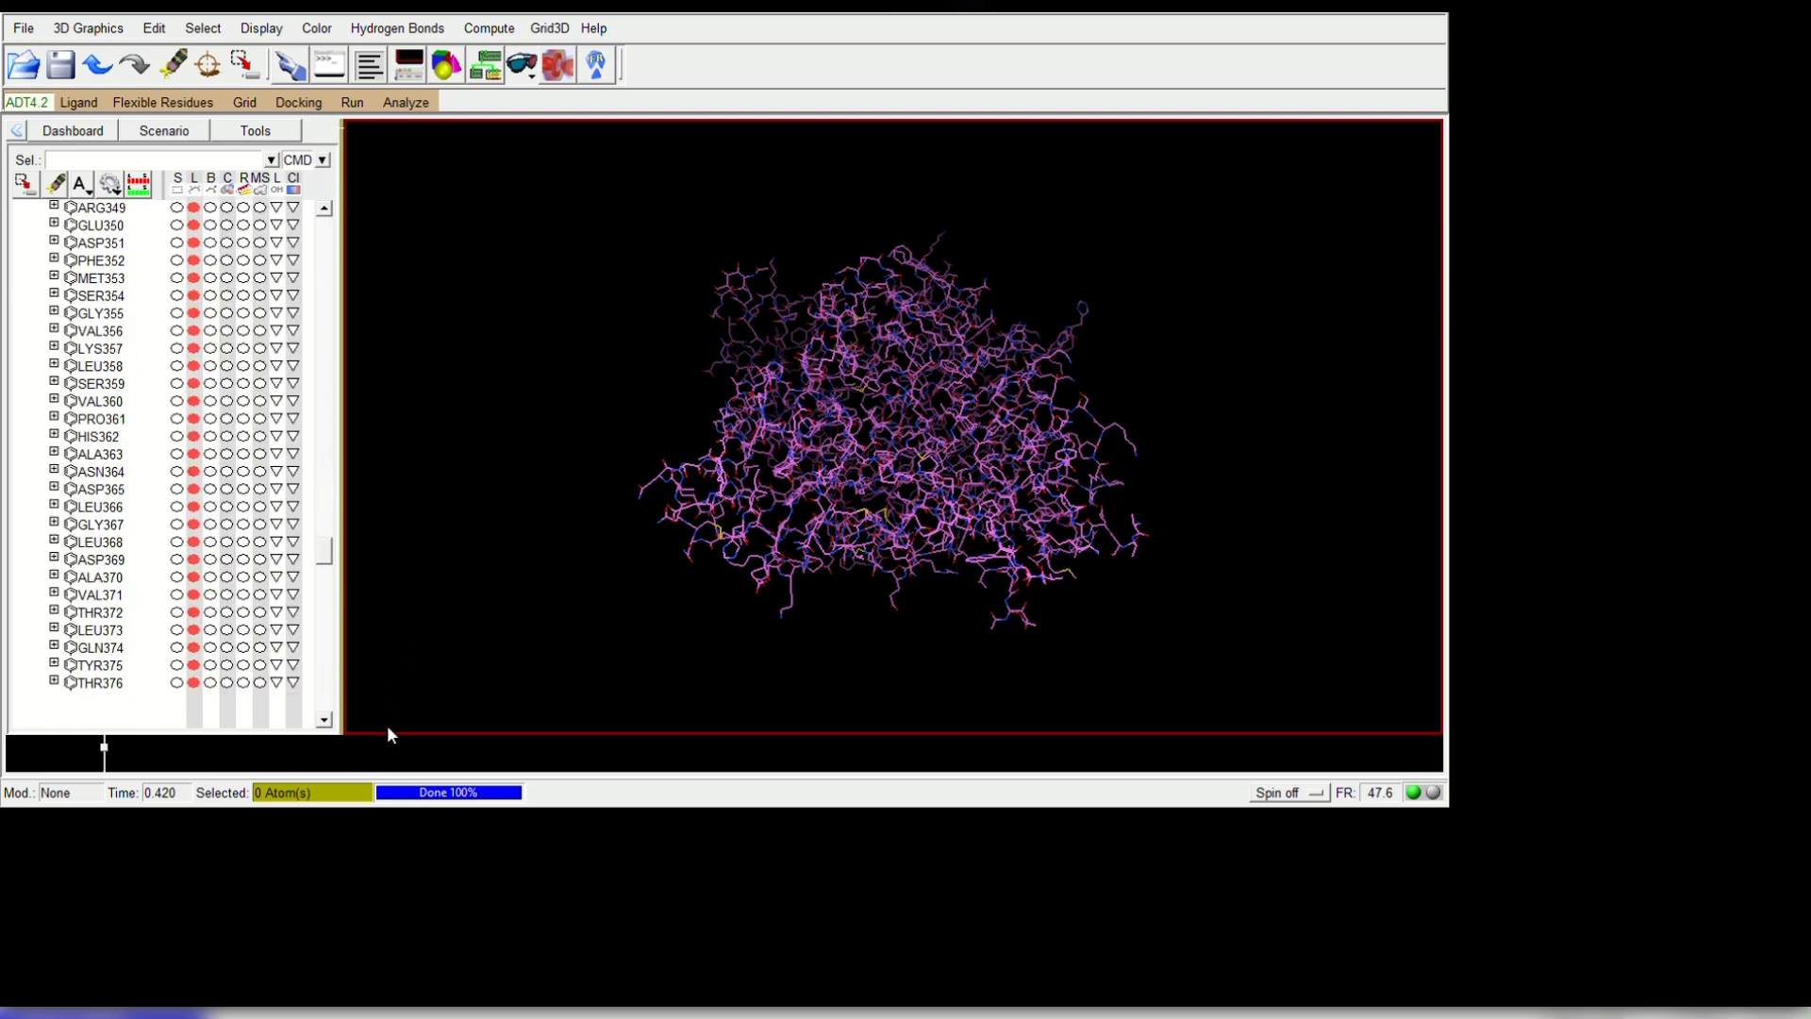
{"action": "scroll", "coordinate": [383, 807], "scroll_direction": "down", "scroll_amount": 5}
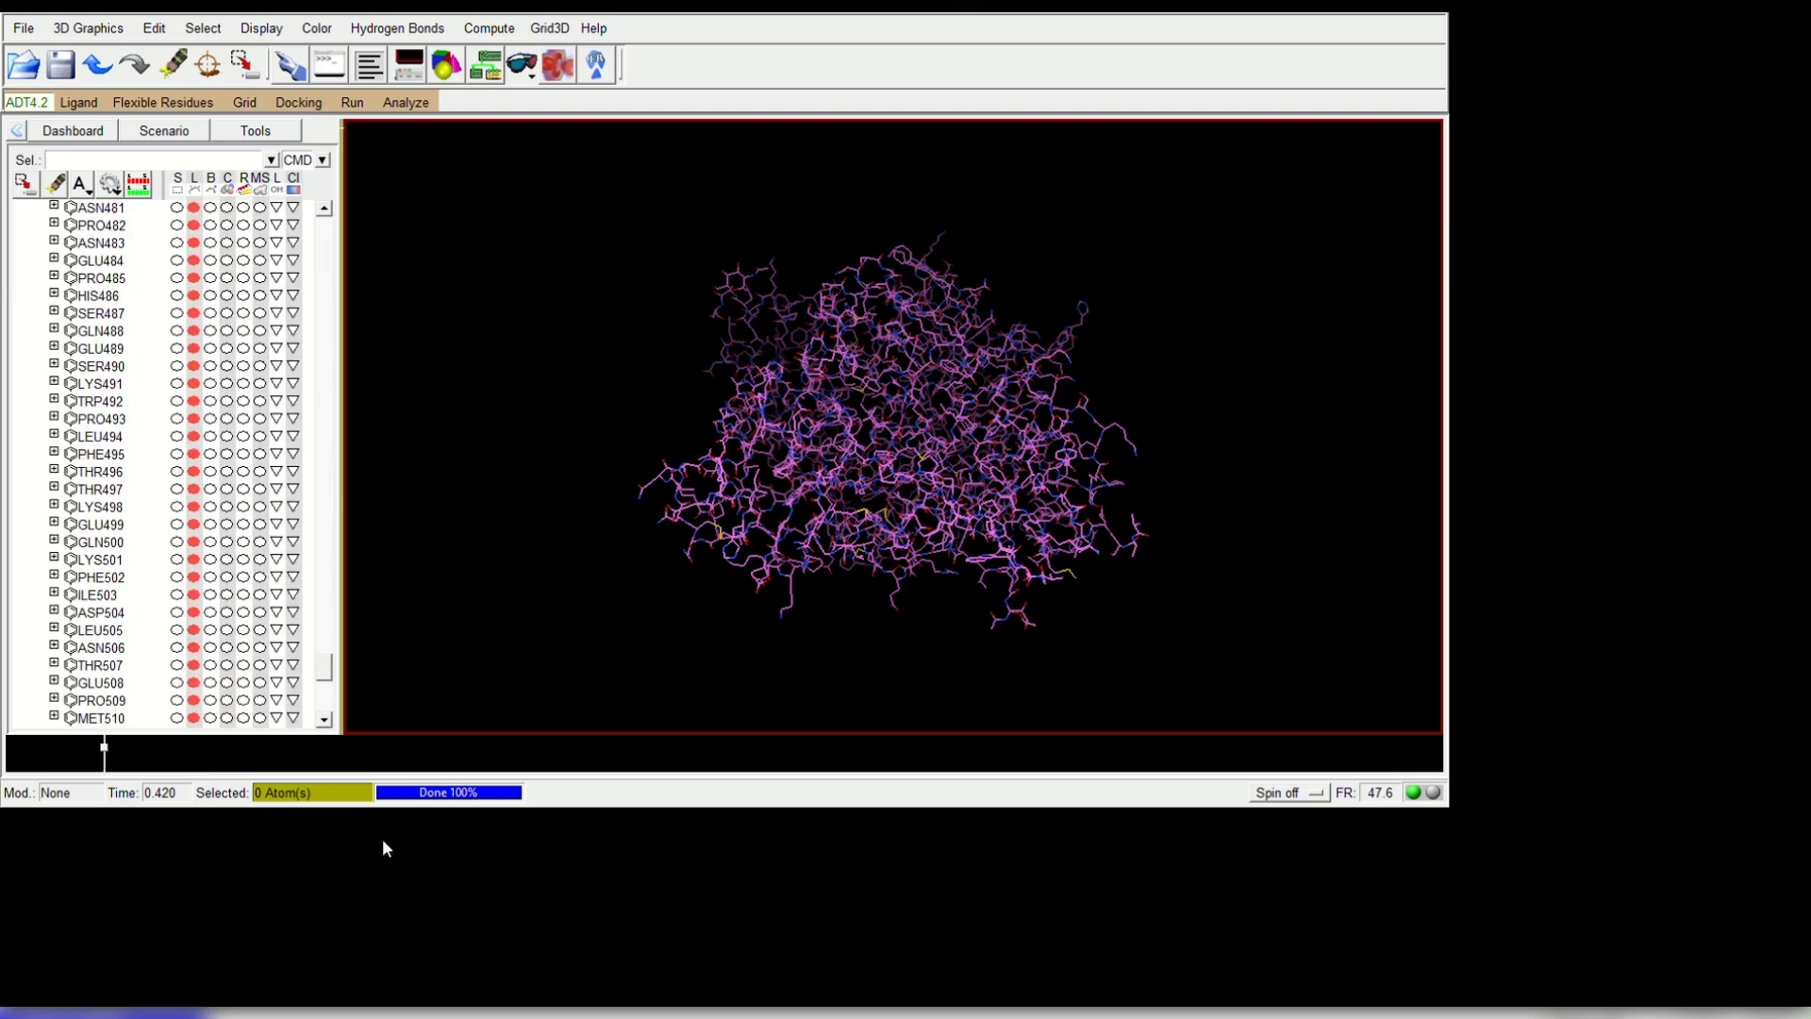
{"action": "scroll", "coordinate": [383, 869], "scroll_direction": "down", "scroll_amount": 2}
{"action": "scroll", "coordinate": [383, 888], "scroll_direction": "up", "scroll_amount": 20}
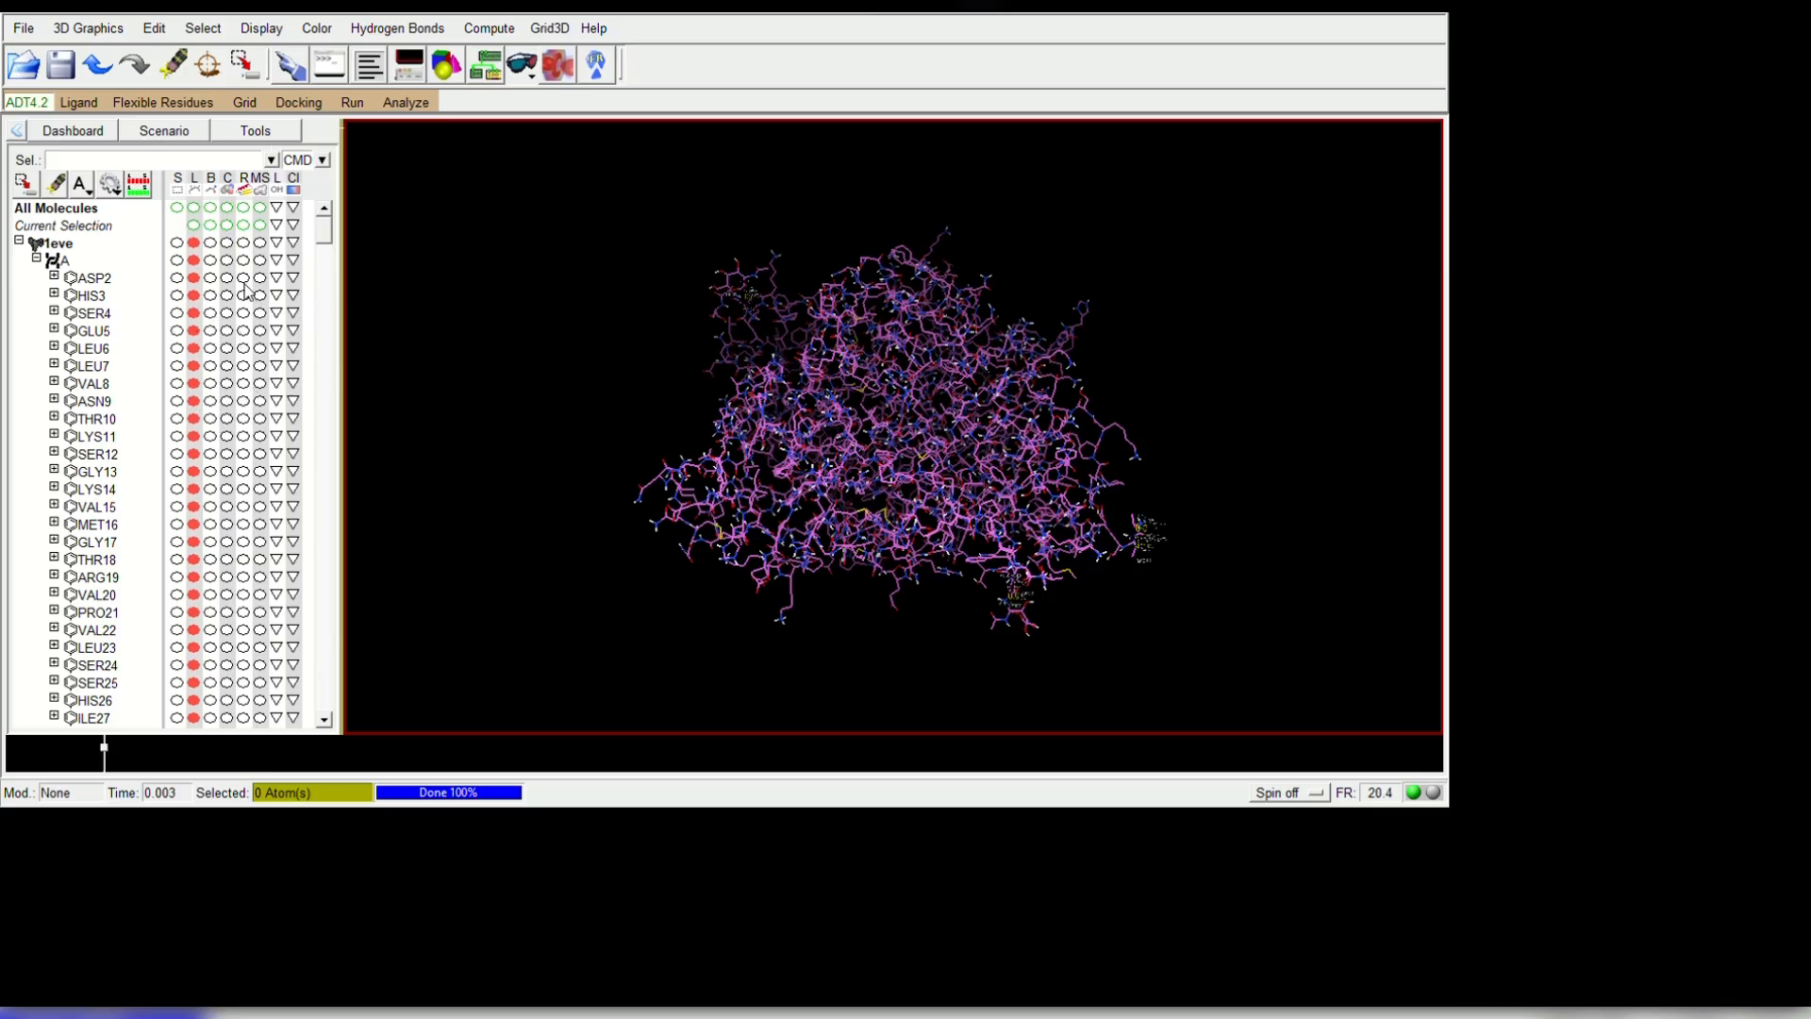
Select five residues of chain A, including ASP2 and HIS3, at residue level
{"action": "left_click", "coordinate": [201, 380]}
{"action": "left_click", "coordinate": [184, 680]}
{"action": "left_click", "coordinate": [168, 219]}
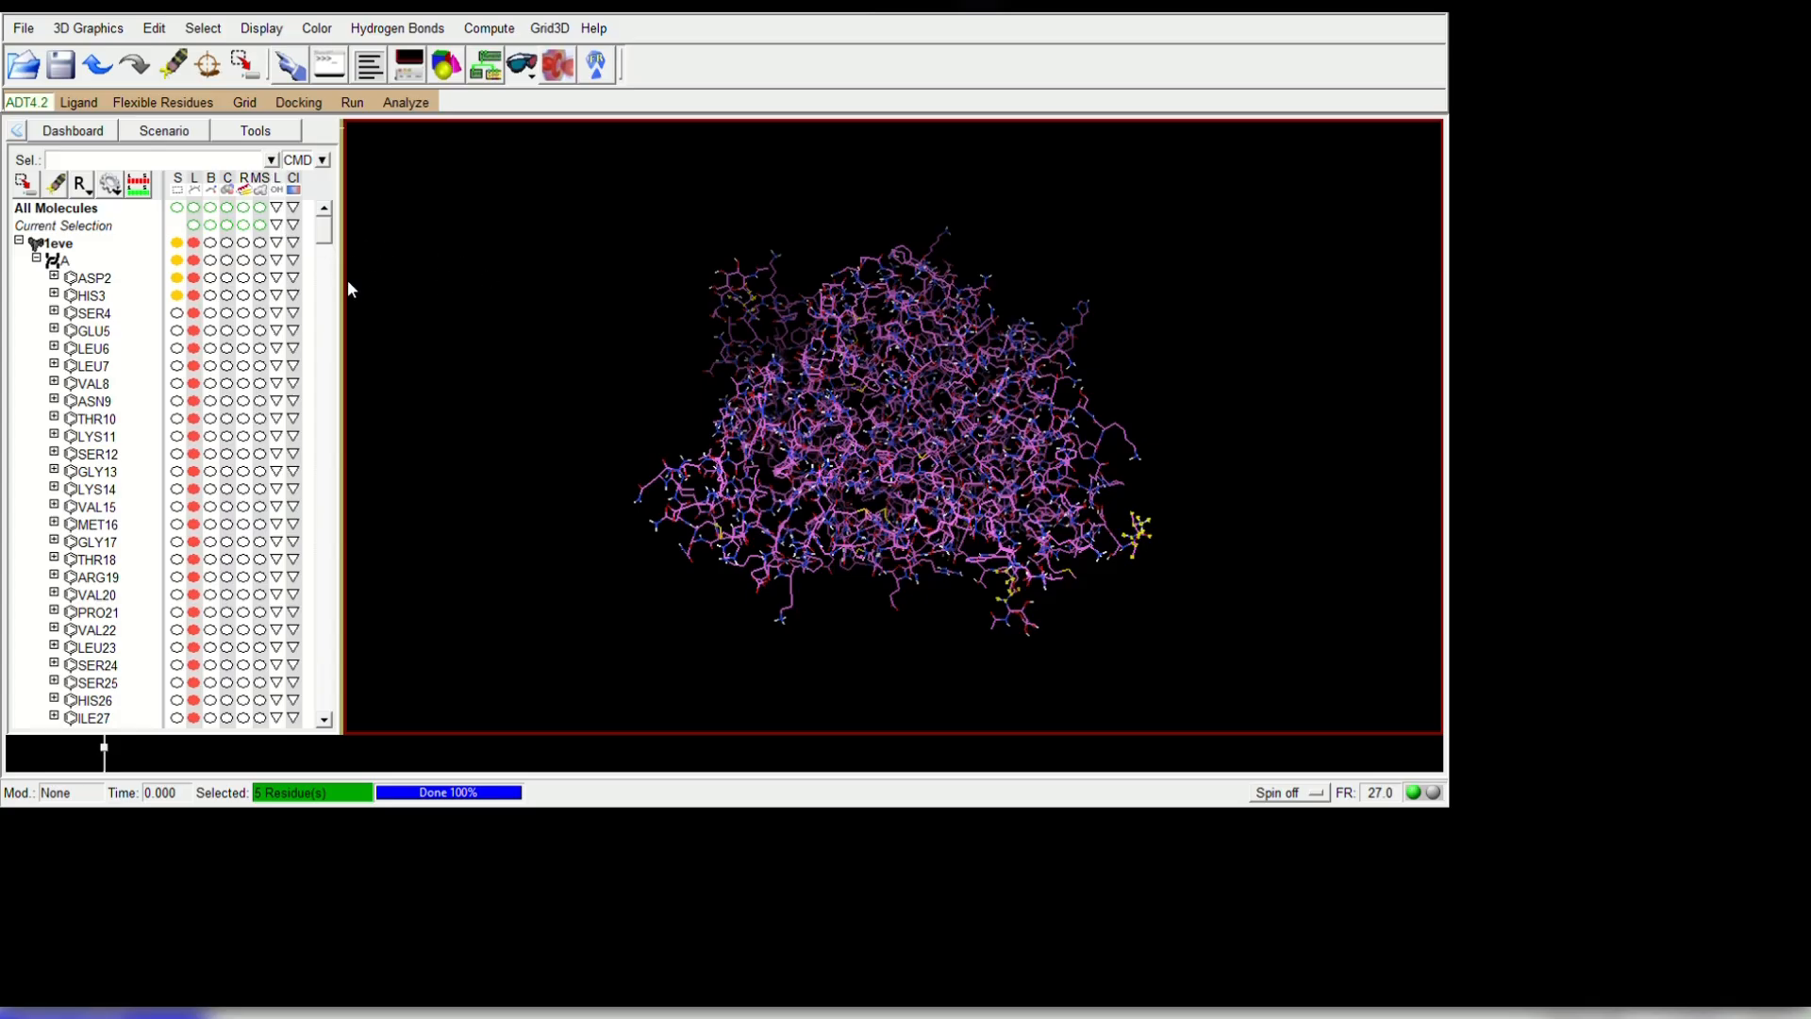
Collapse the residue tree of 1eve and delete the whole molecule from the workspace
{"action": "scroll", "coordinate": [513, 392], "scroll_direction": "down", "scroll_amount": 5}
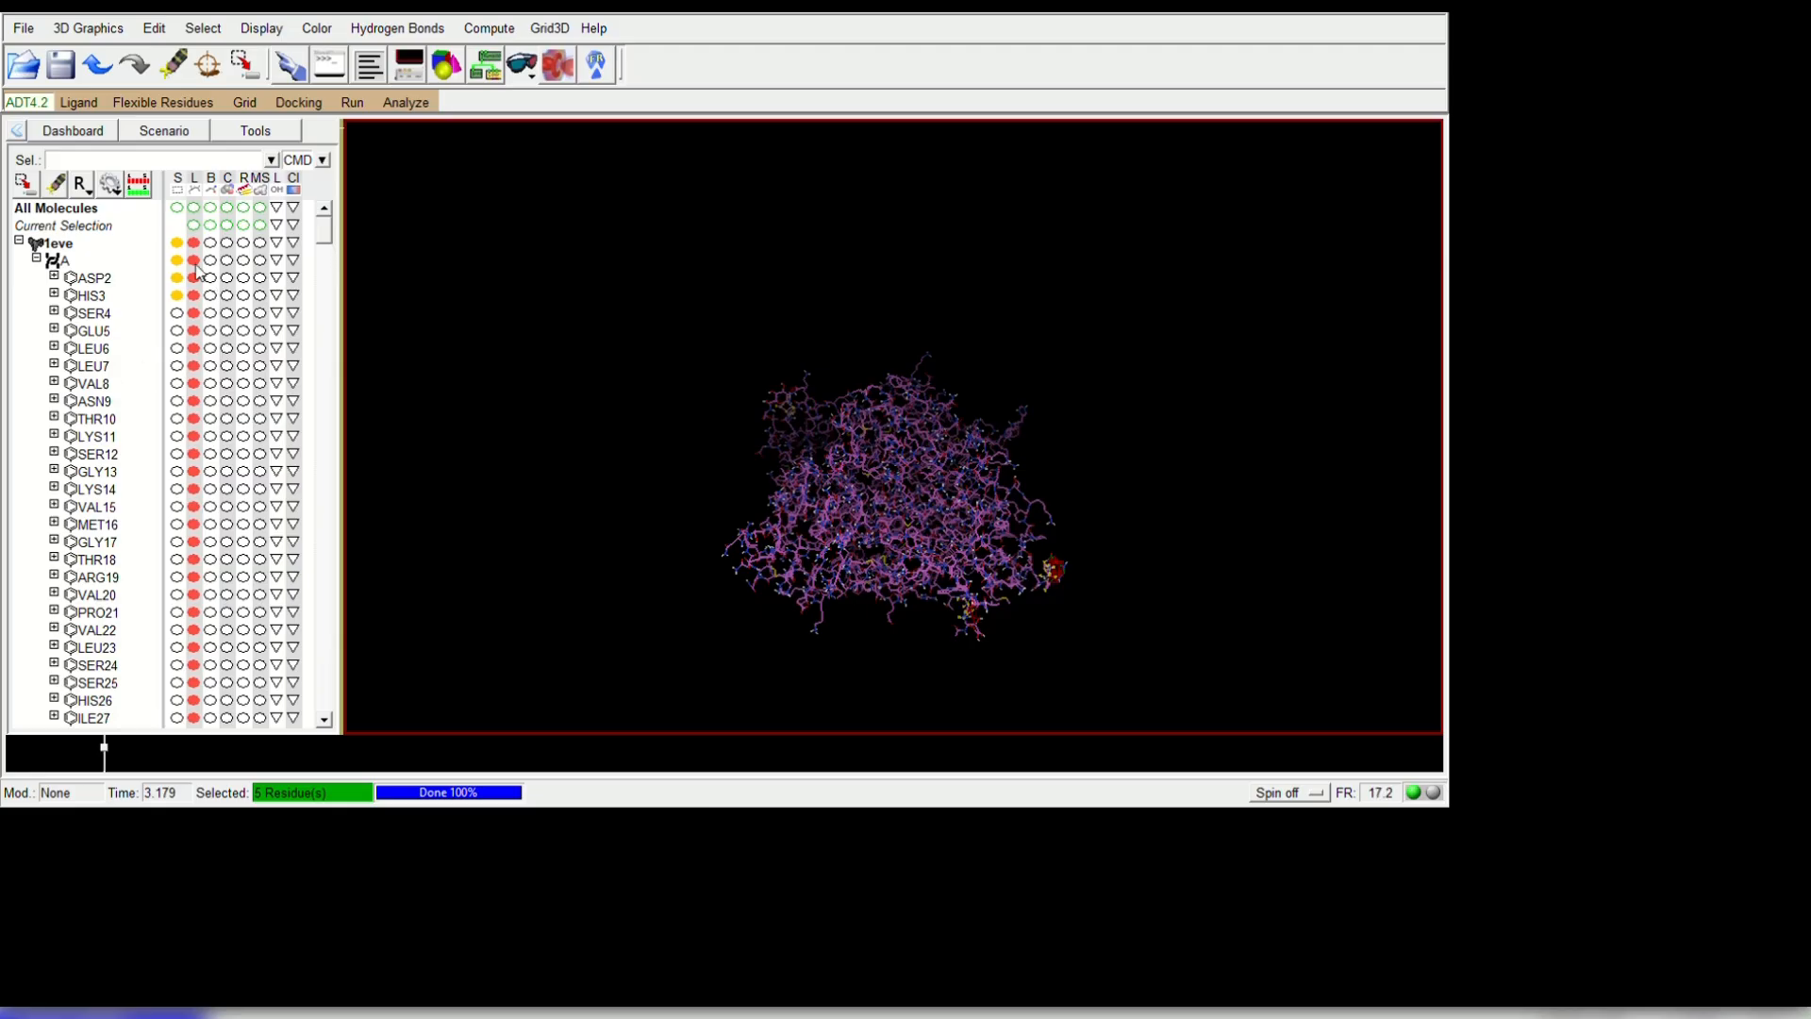
{"action": "left_click", "coordinate": [208, 419]}
{"action": "left_click", "coordinate": [17, 241]}
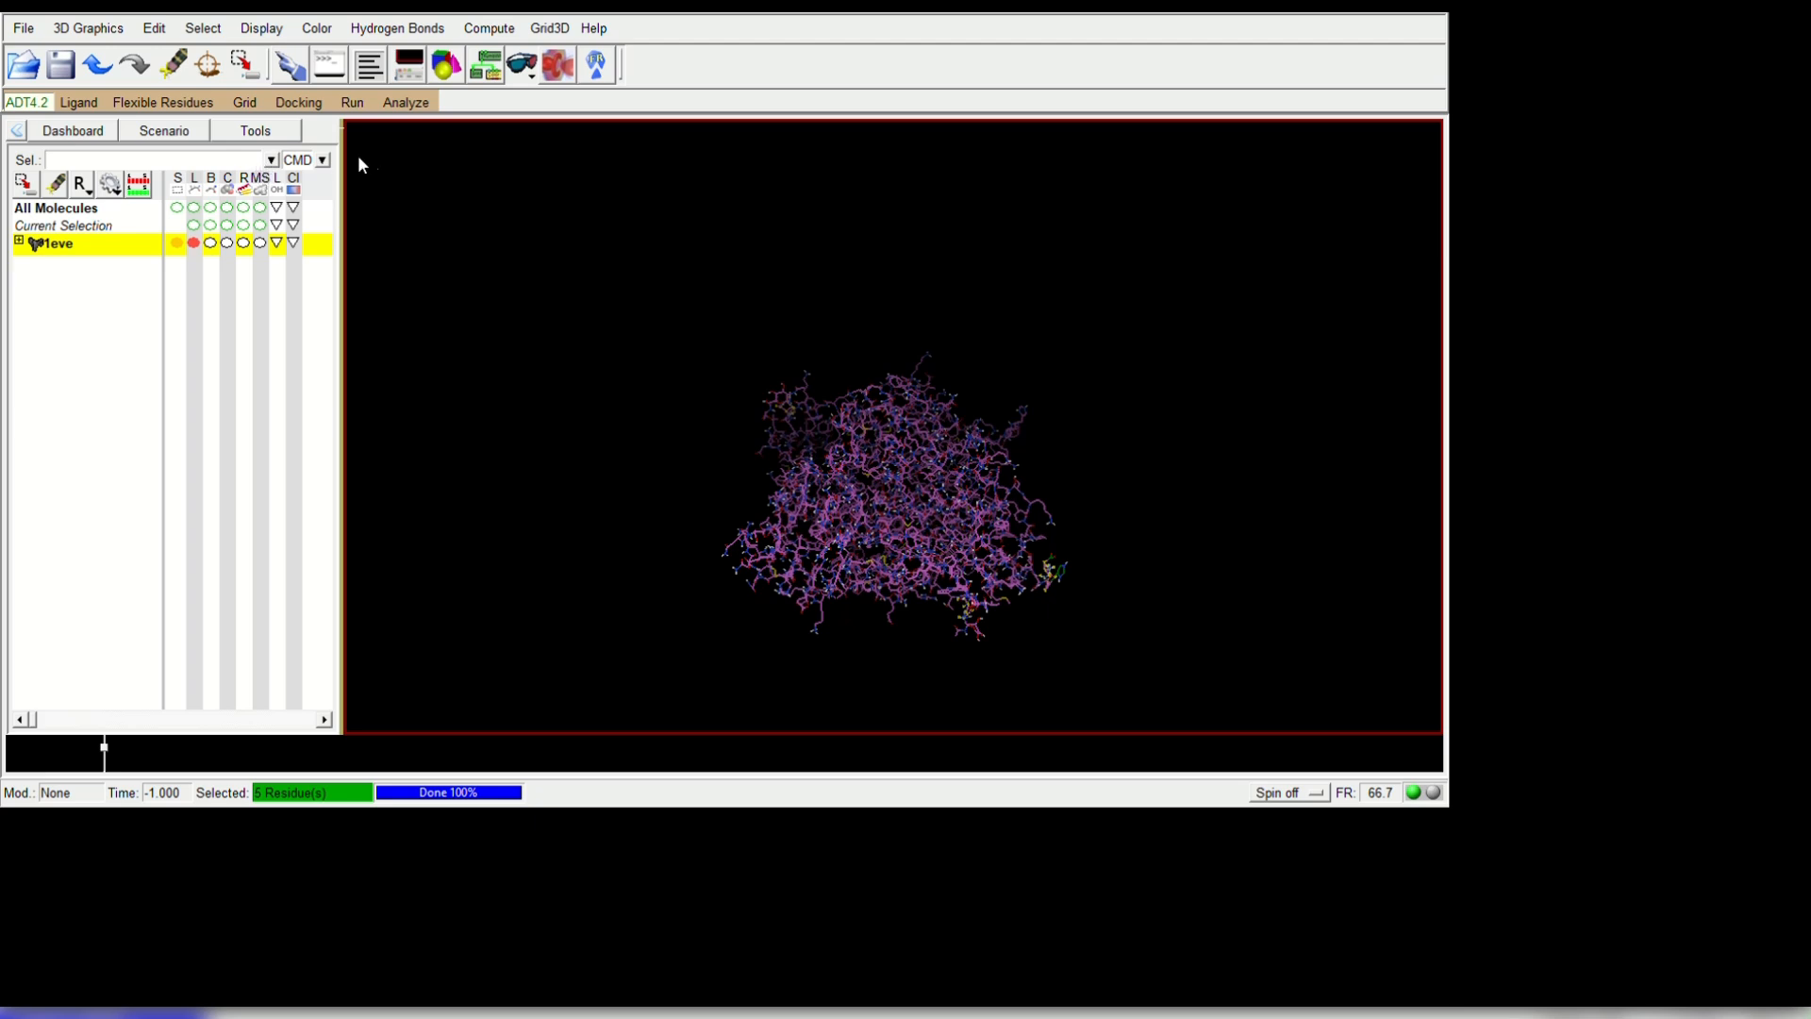
{"action": "left_click", "coordinate": [185, 132]}
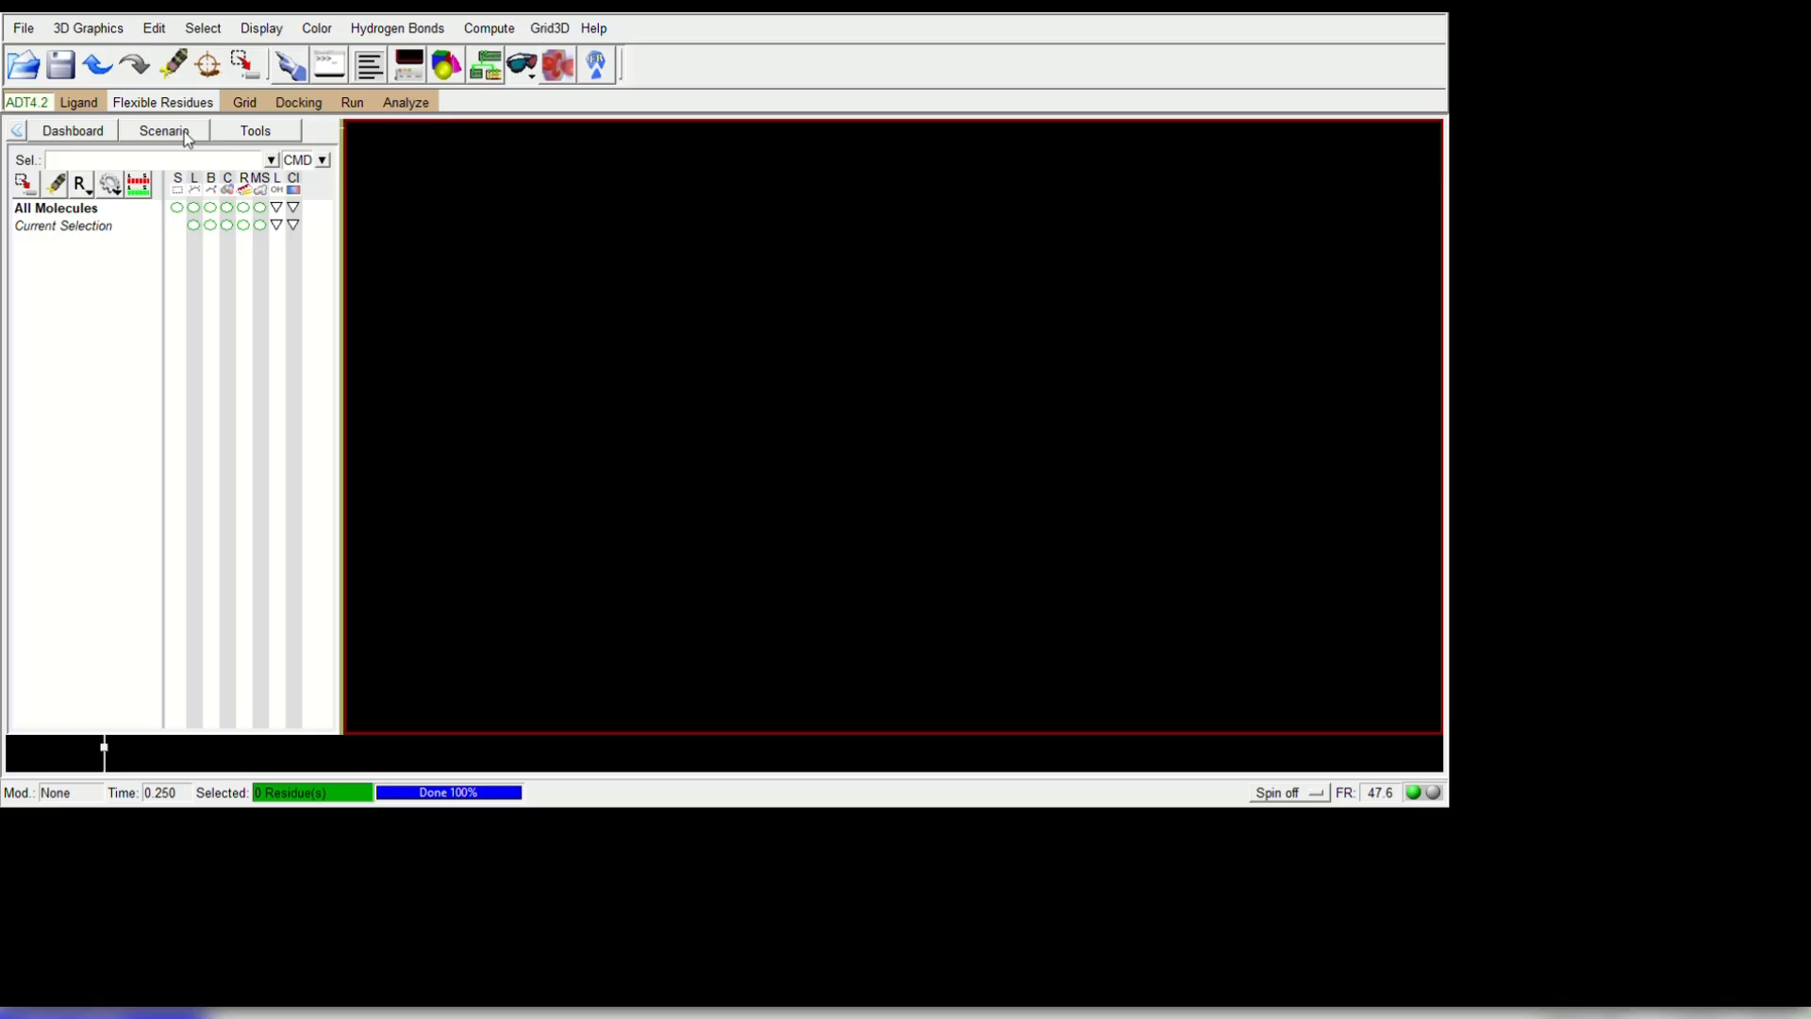